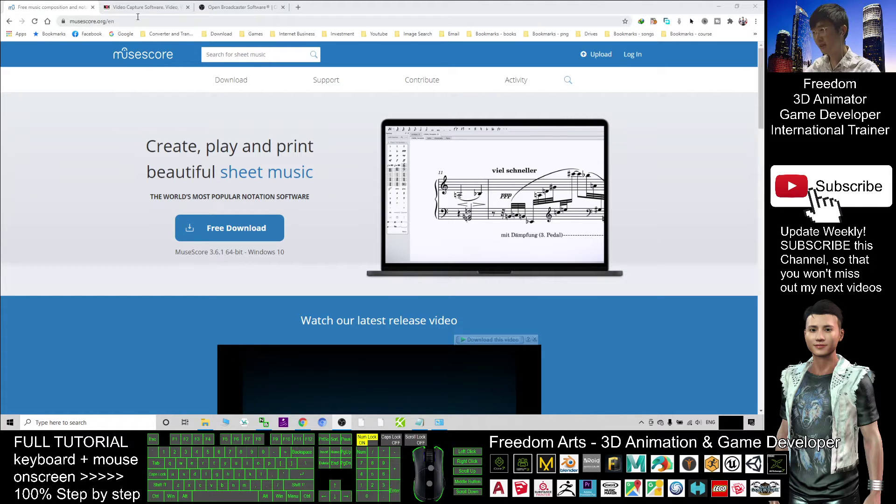
Look up "muse" in the Windows search to check for an installed MuseScore 3, then dismiss the search
click(111, 20)
click(103, 96)
click(151, 111)
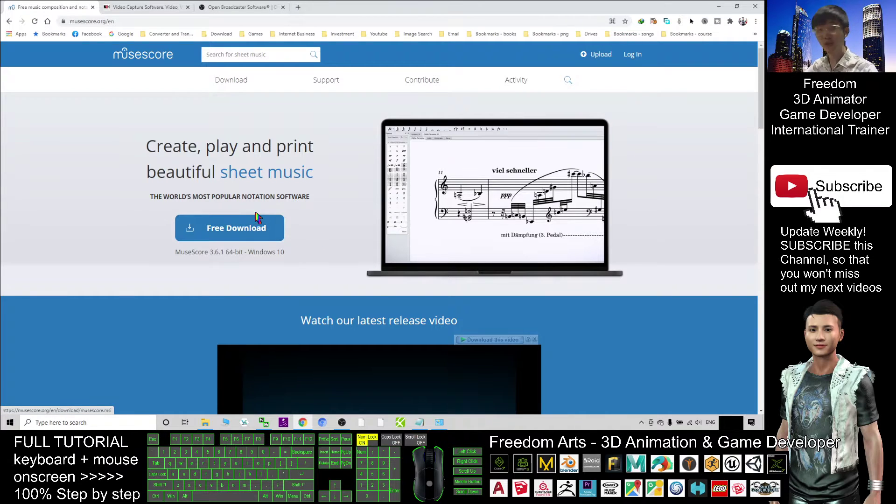
click(80, 422)
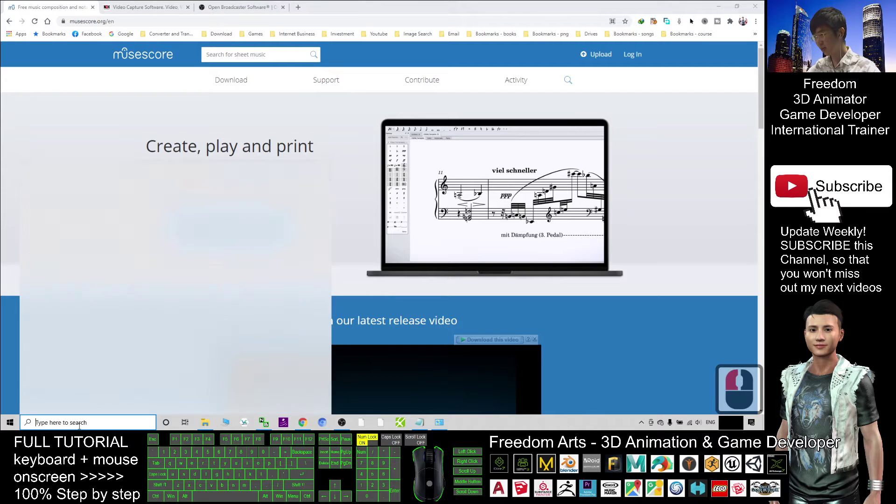
text(muse)
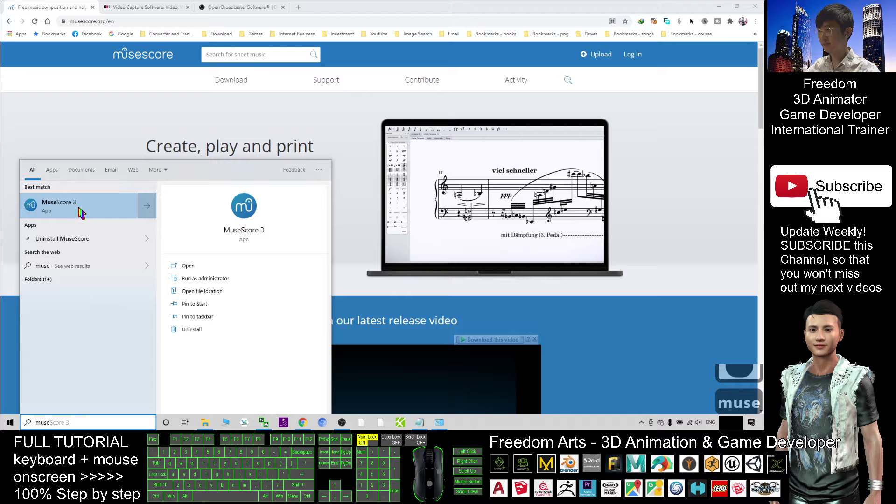
click(276, 131)
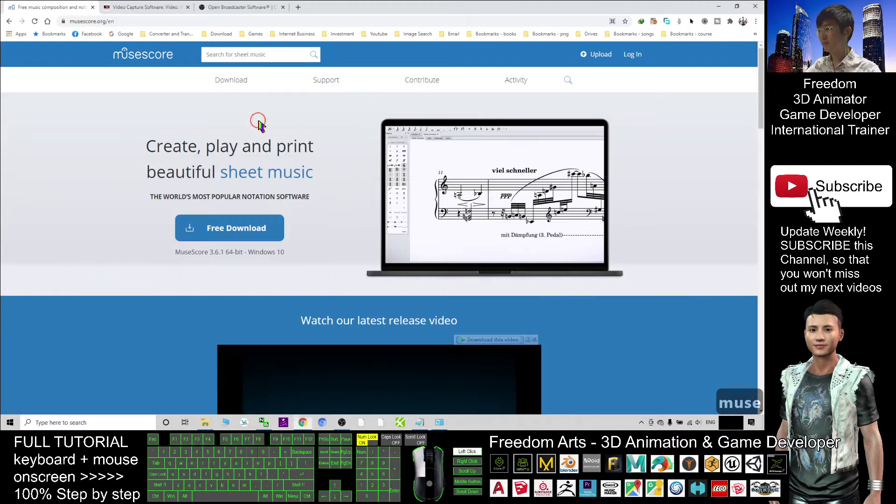
Restore the maximized browser to a floating window on the desktop and close the other open window behind it
drag(682, 6, 527, 40)
click(198, 182)
key(alt+F4)
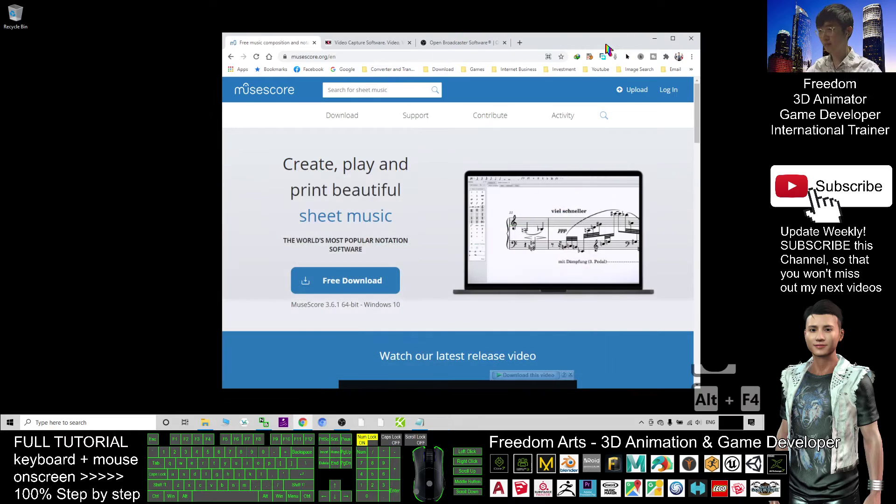
drag(606, 41, 542, 39)
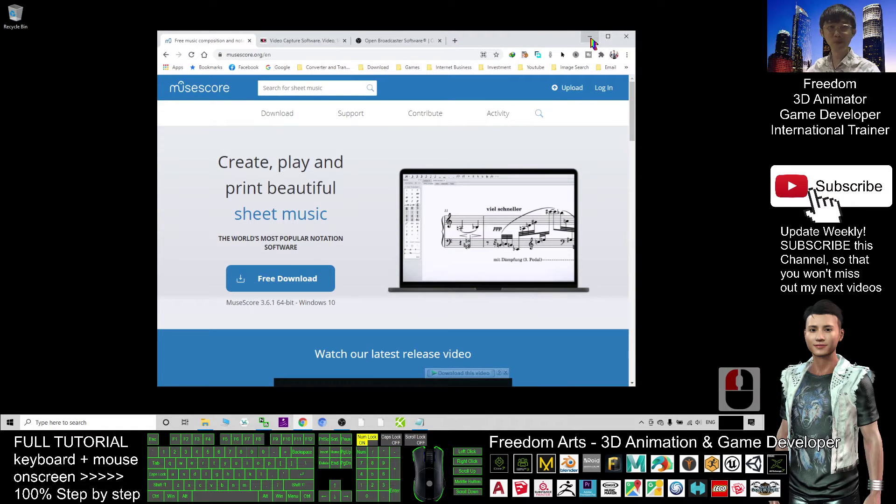
Search the web for "fur elise midi download" in a new browser tab
click(455, 41)
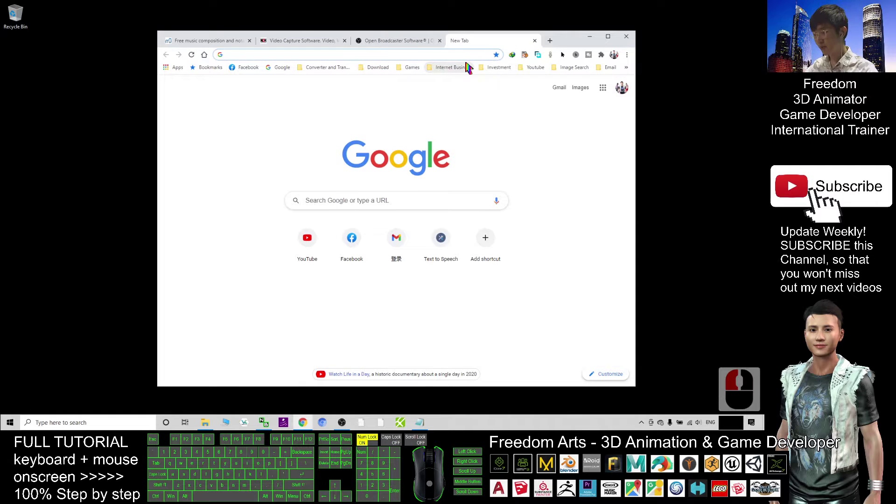
text(fur elise)
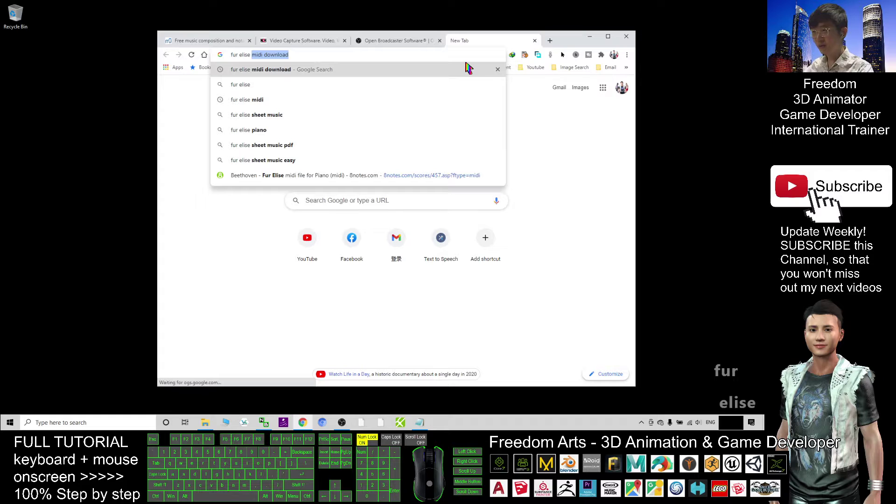
text( midi downloa)
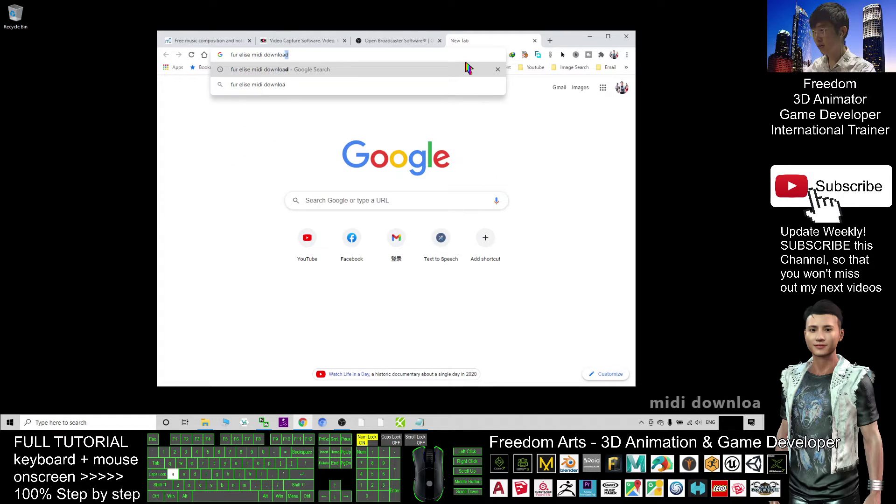
text(d)
drag(254, 54, 341, 55)
drag(250, 54, 227, 56)
click(248, 54)
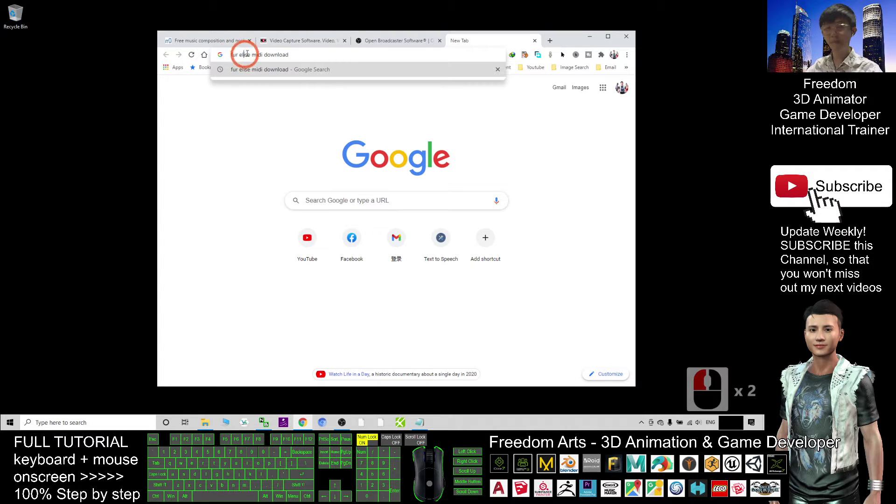
key(Return)
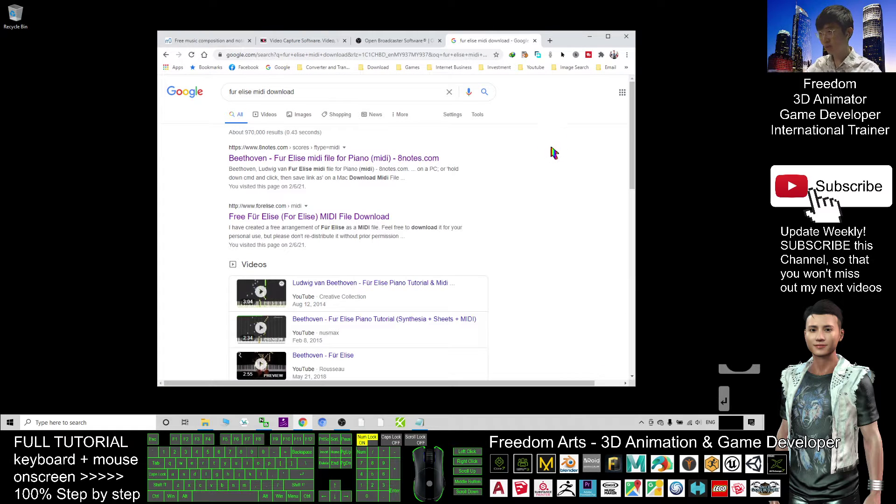
Open the forelise.com search result in its own tab and download the Für Elise MIDI file
middle_click(255, 217)
click(499, 41)
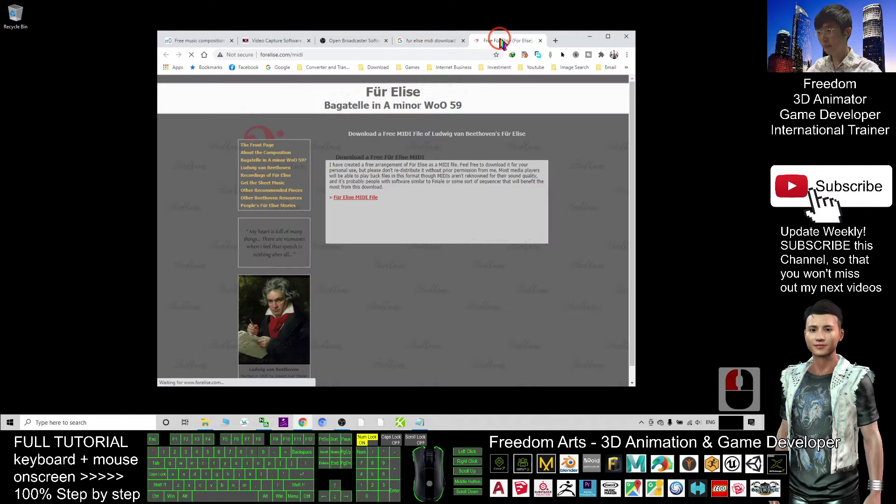
click(349, 201)
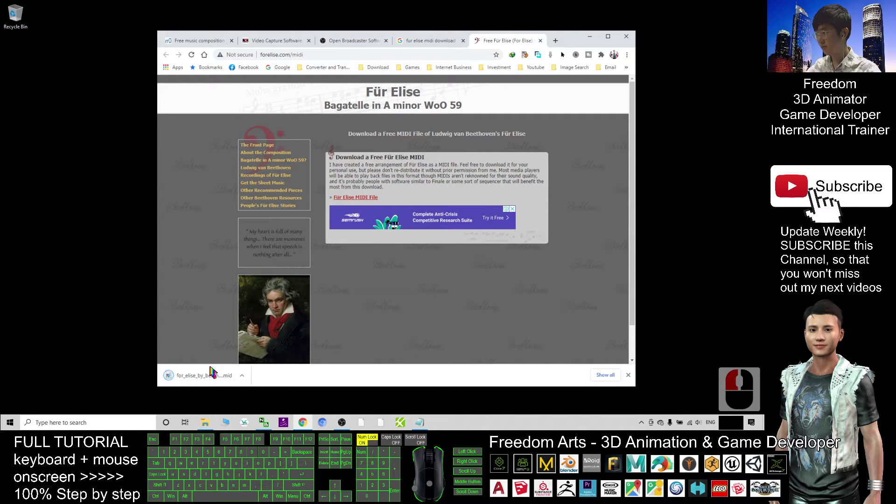
Move the downloaded for_elise_by_beethoven.mid from the Downloads folder to the desktop and close the folder window
click(242, 375)
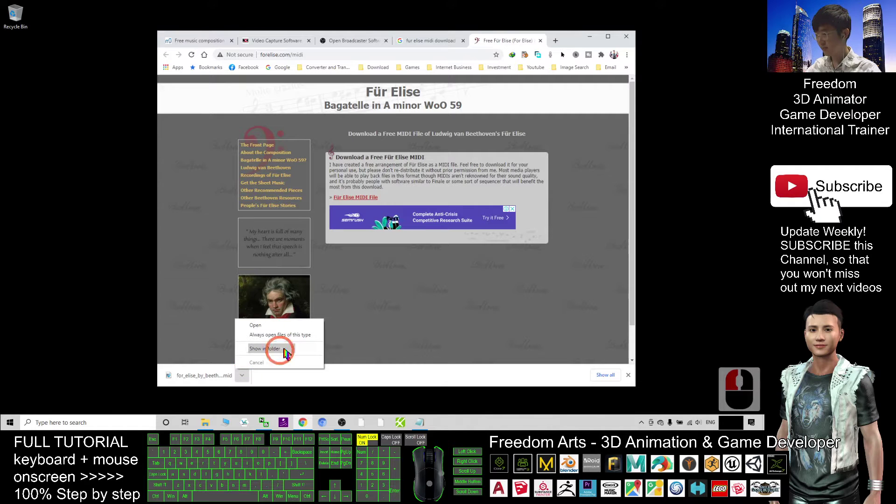
click(280, 348)
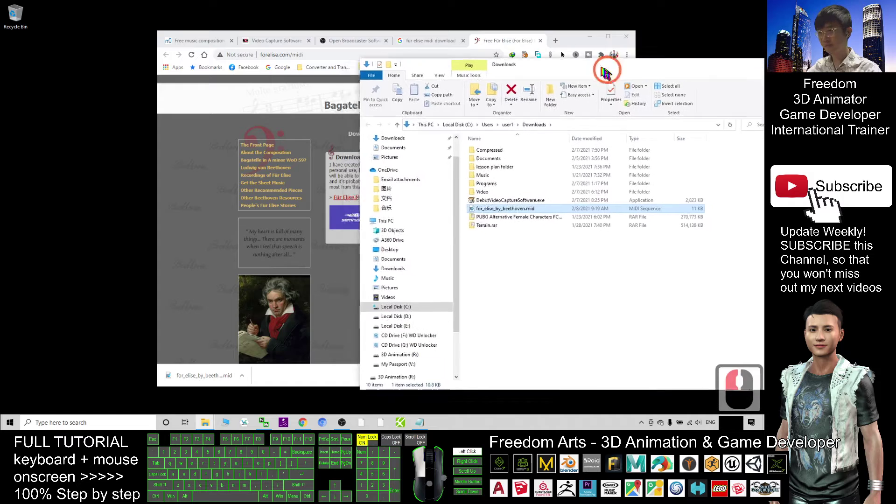
double_click(393, 188)
click(392, 188)
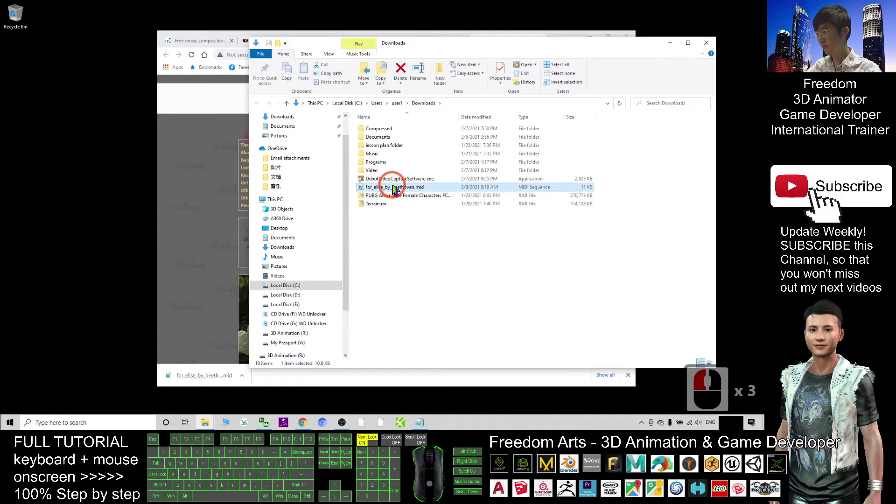
key(ctrl+x)
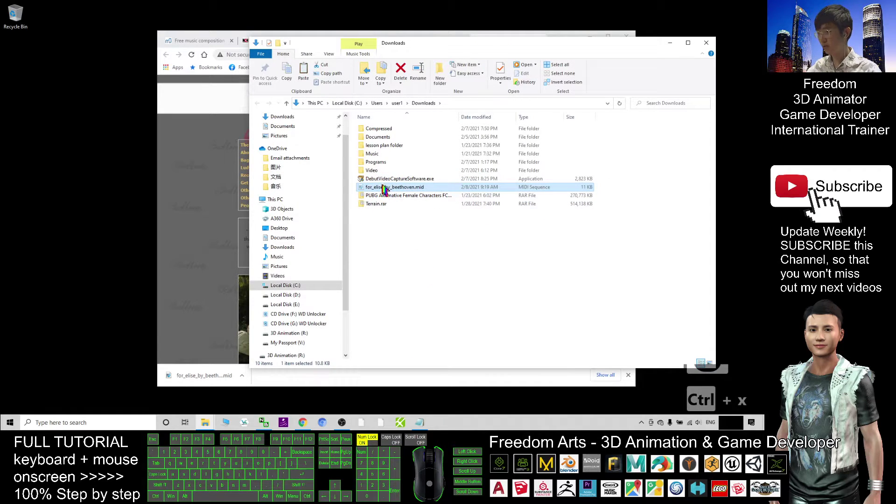
click(52, 101)
key(ctrl+v)
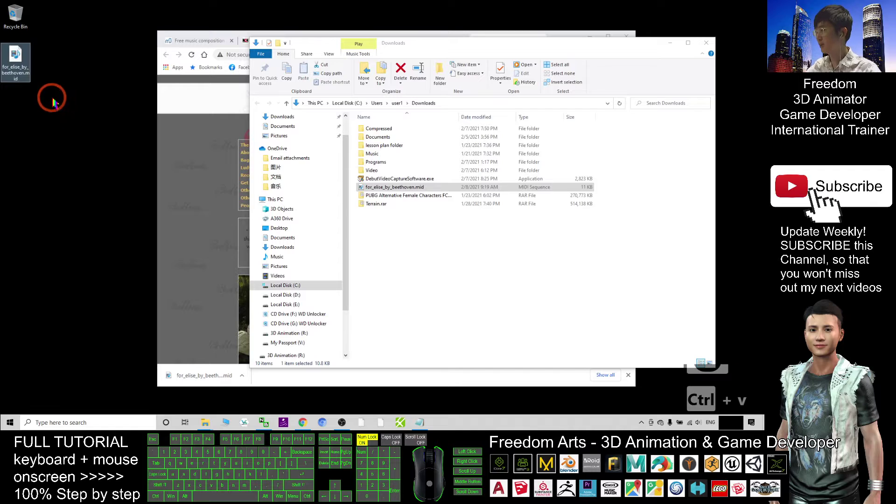
click(710, 44)
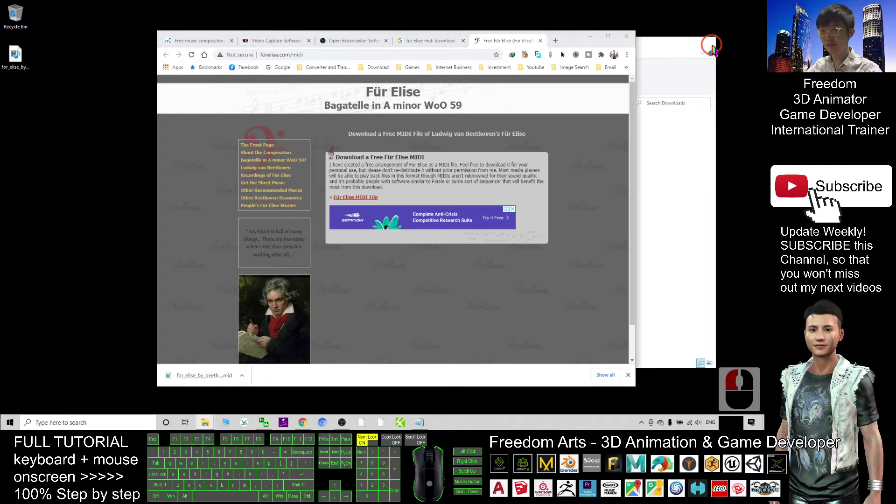
Play for_elise_by_beethoven.mid from the desktop in the media player and raise the system volume
click(14, 54)
double_click(14, 55)
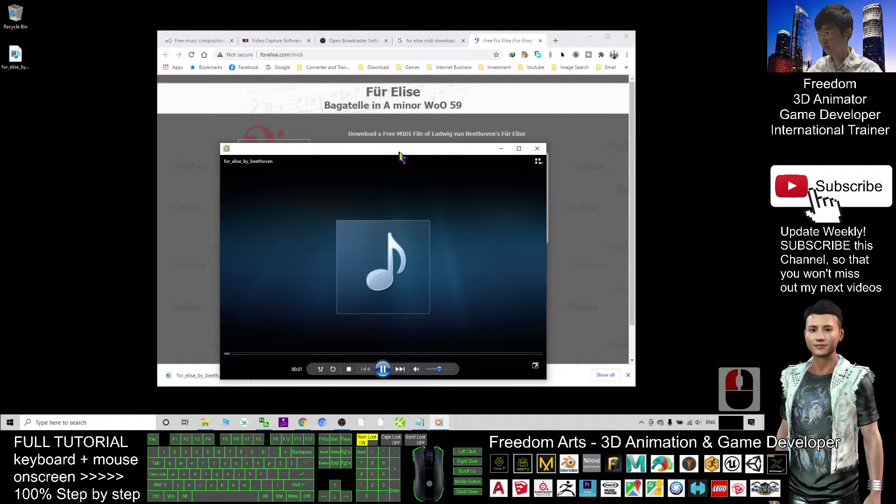
drag(399, 154, 373, 91)
click(699, 423)
scroll(667, 406, up, 2)
drag(391, 91, 347, 74)
Skip through several parts of the Für Elise track up to near its end to preview the MIDI file
click(311, 289)
click(247, 273)
click(297, 272)
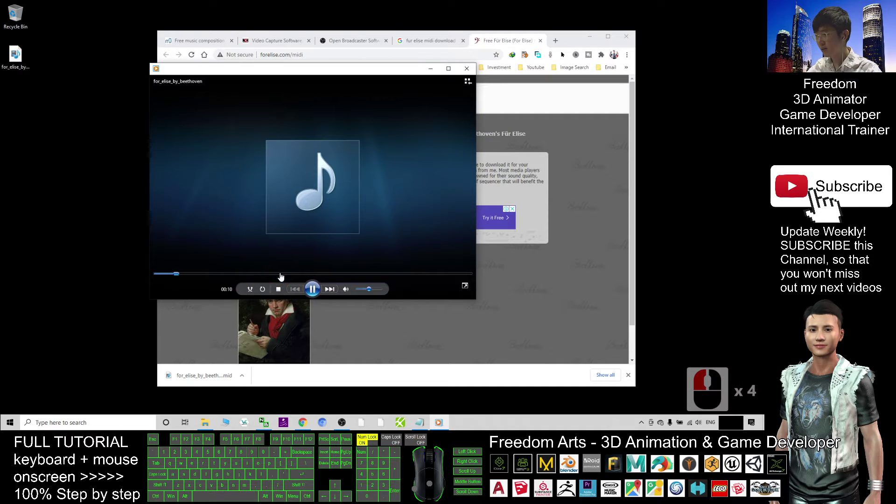
click(282, 273)
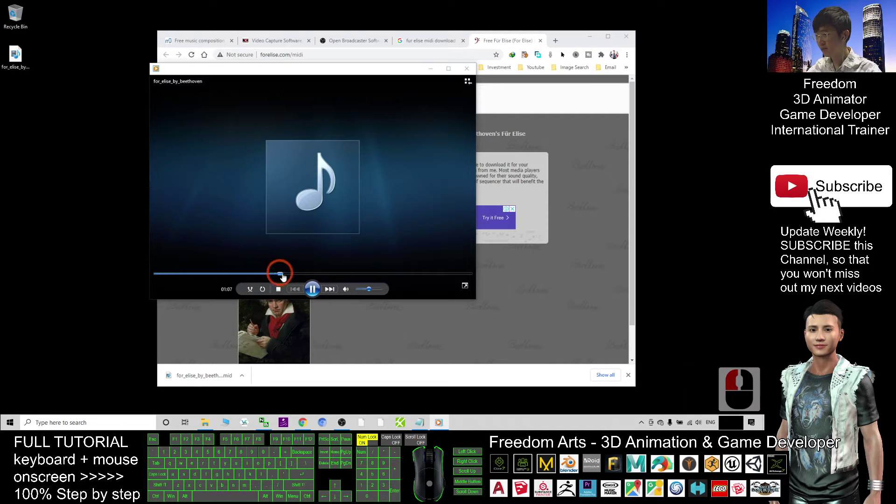
click(449, 274)
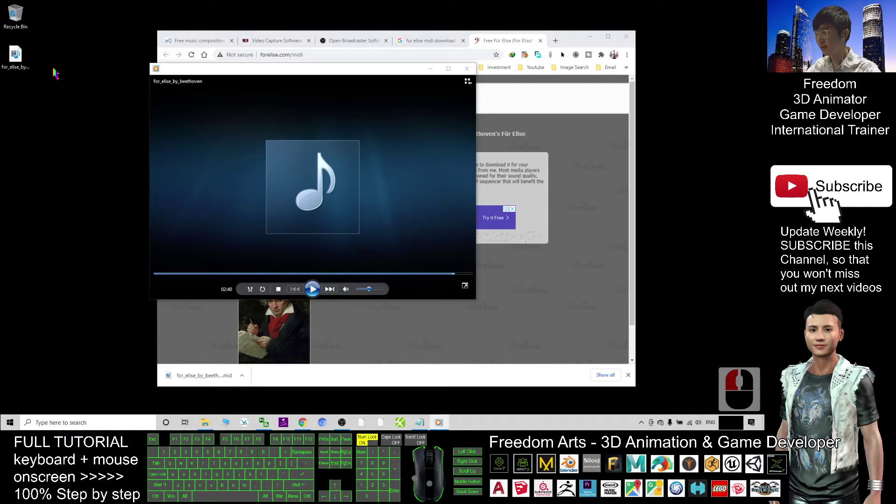
Review the Debut Video Capture download page and the OBS Studio page as screen recorder options
click(571, 44)
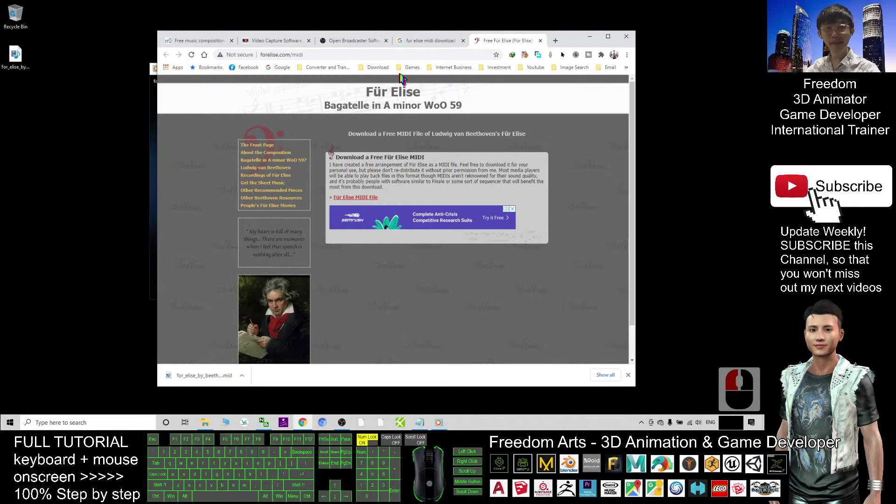
click(262, 41)
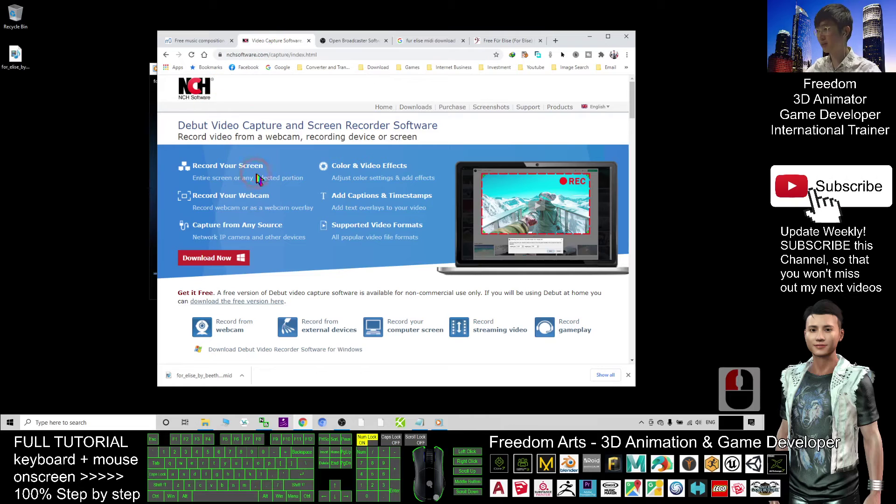
scroll(274, 254, up, 3)
scroll(270, 201, up, 2)
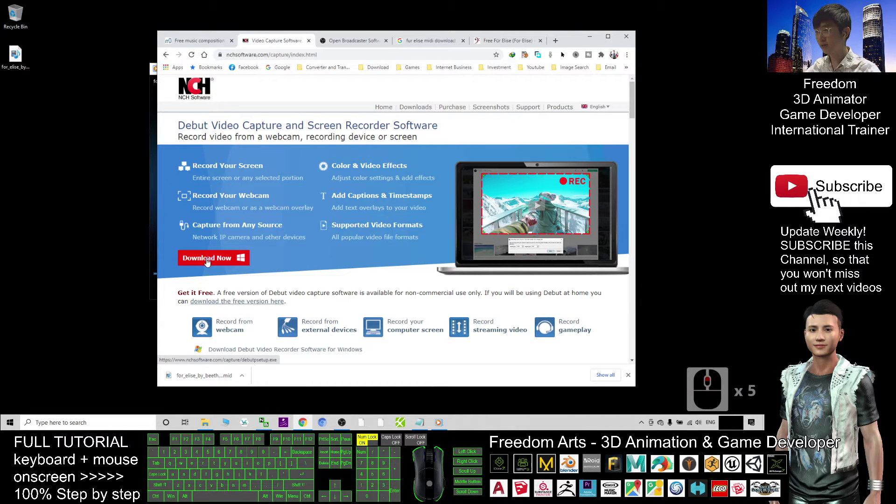
drag(179, 128, 303, 126)
click(373, 137)
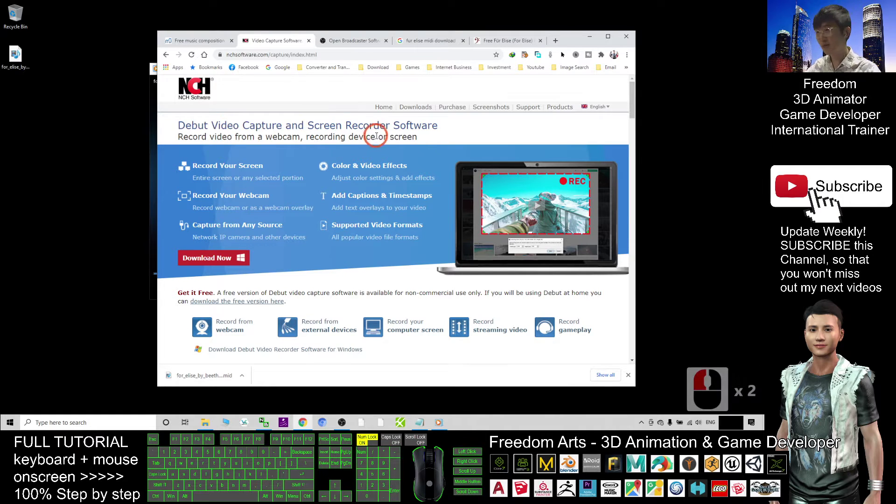
click(347, 41)
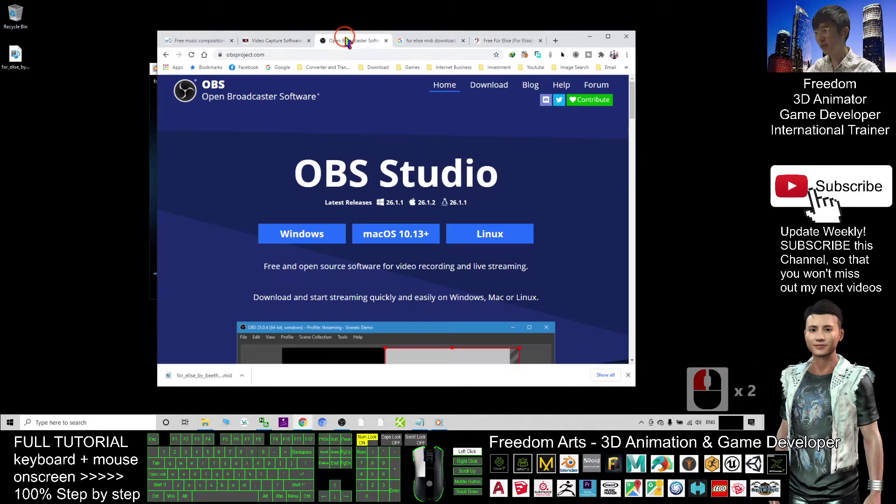
click(262, 45)
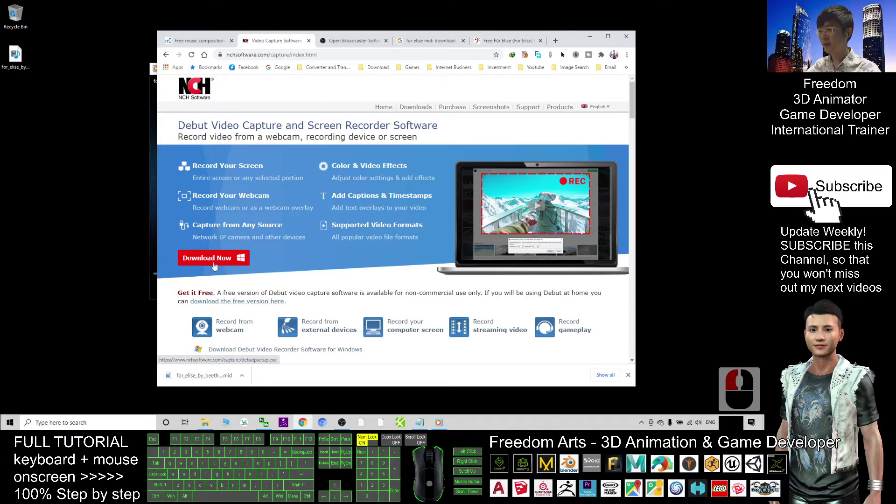
Look up "debut" in the Windows search to check for an installed Debut Video Capture Software, then dismiss the search
click(103, 420)
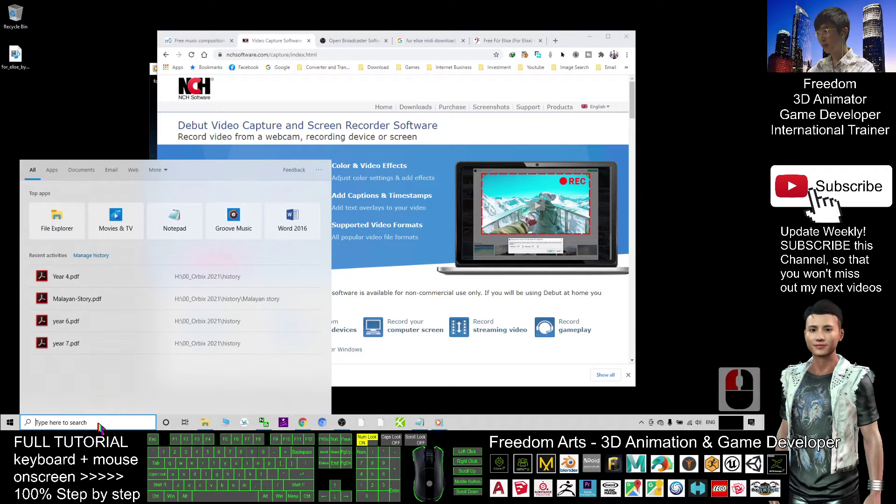
text(debut)
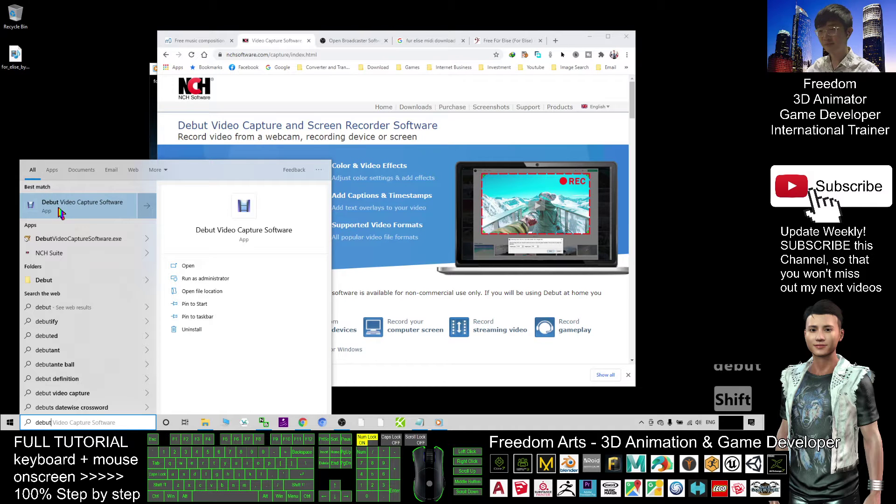
click(365, 34)
Move the browser and media player windows apart and bring the MuseScore home page to the front
drag(570, 45, 640, 35)
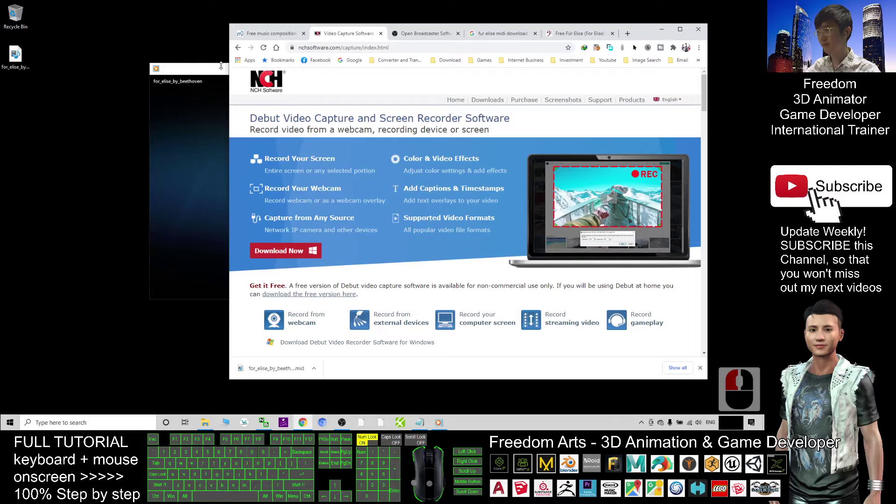
drag(223, 71, 142, 70)
click(261, 35)
click(268, 104)
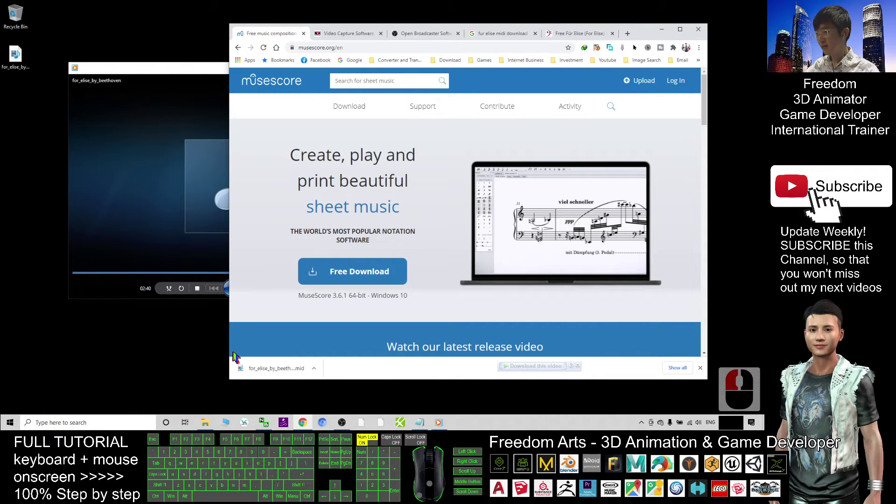
Find Control Panel through the Windows search and open it
click(86, 423)
text(control panel)
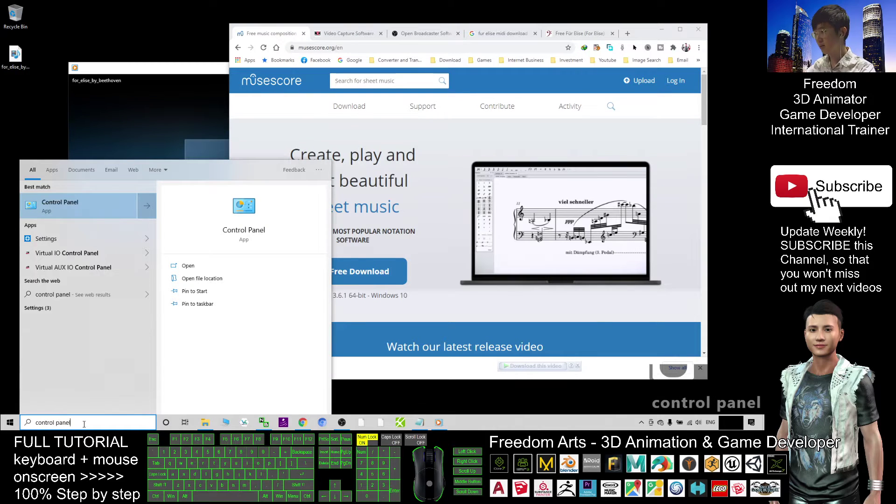
key(Return)
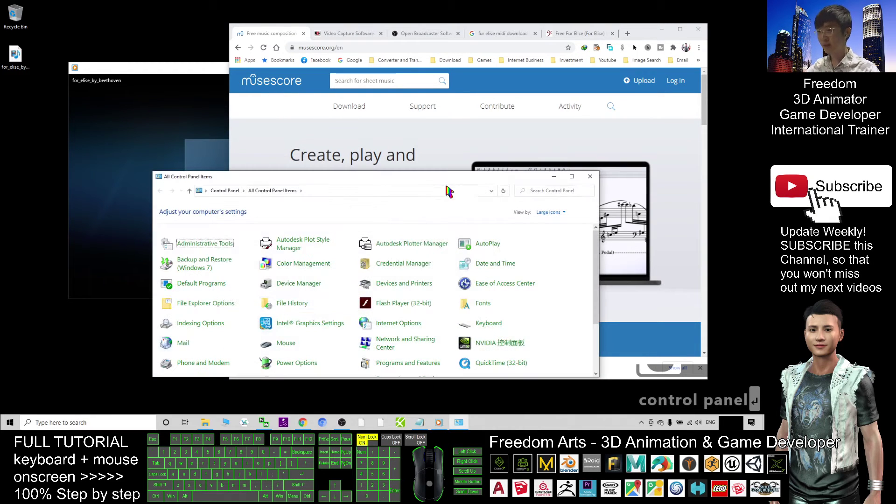
Resize and reposition the Control Panel window so that all its items fit, and check the current speaker volume
double_click(444, 176)
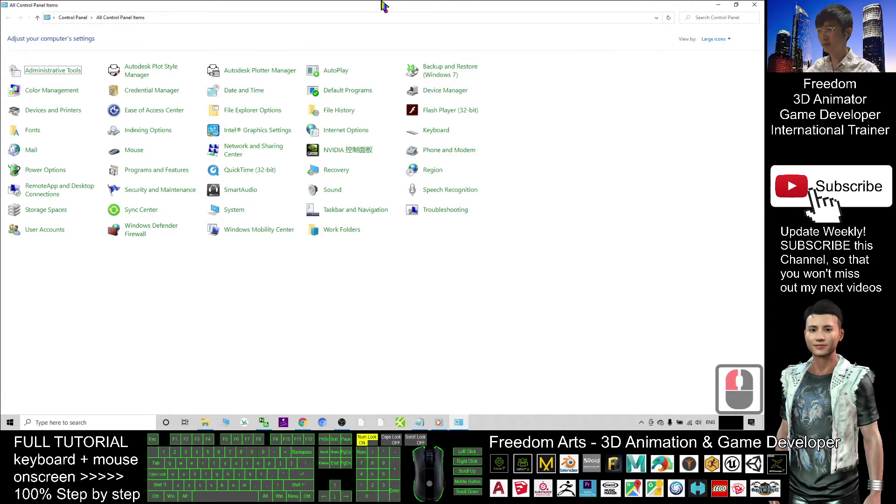
drag(383, 7, 413, 60)
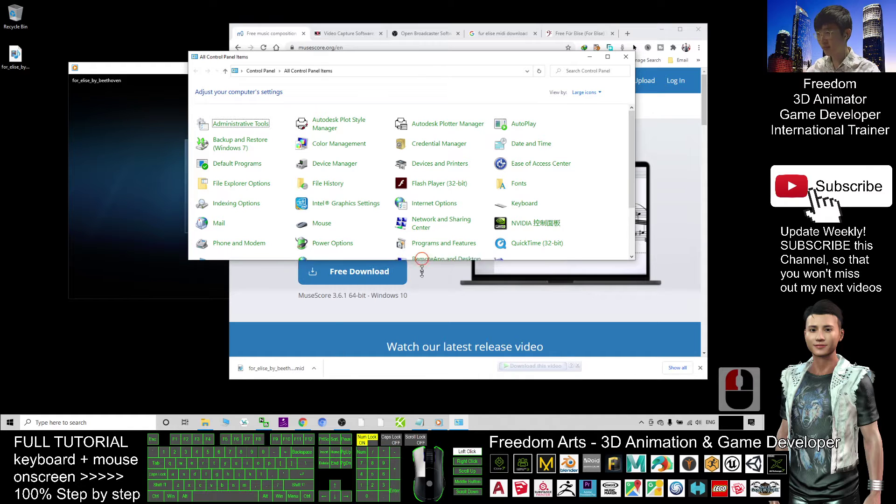
drag(416, 257, 417, 348)
drag(412, 60, 423, 82)
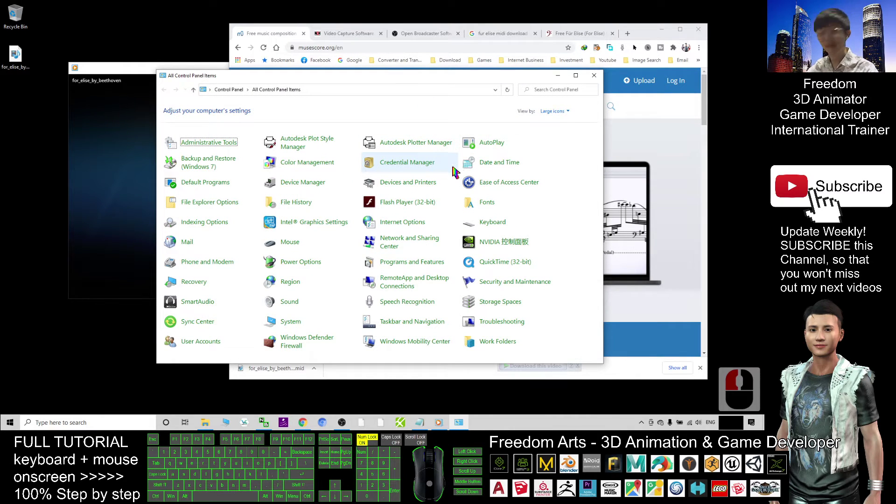
click(698, 422)
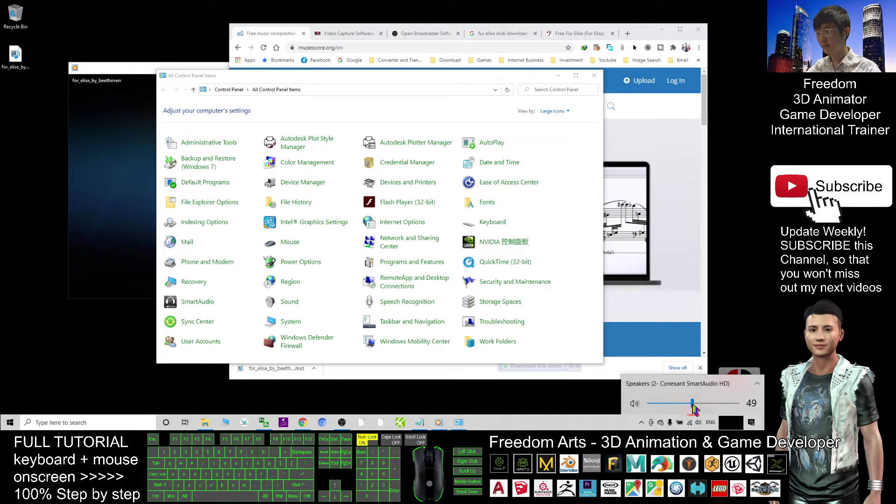
click(541, 350)
drag(363, 80, 327, 41)
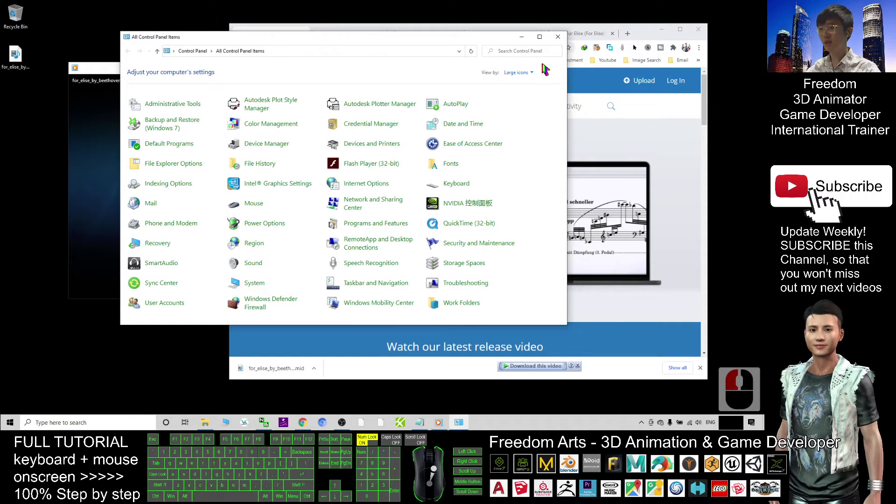
Switch the Control Panel view to Category and back to Large icons
click(526, 74)
click(523, 93)
click(522, 74)
click(523, 83)
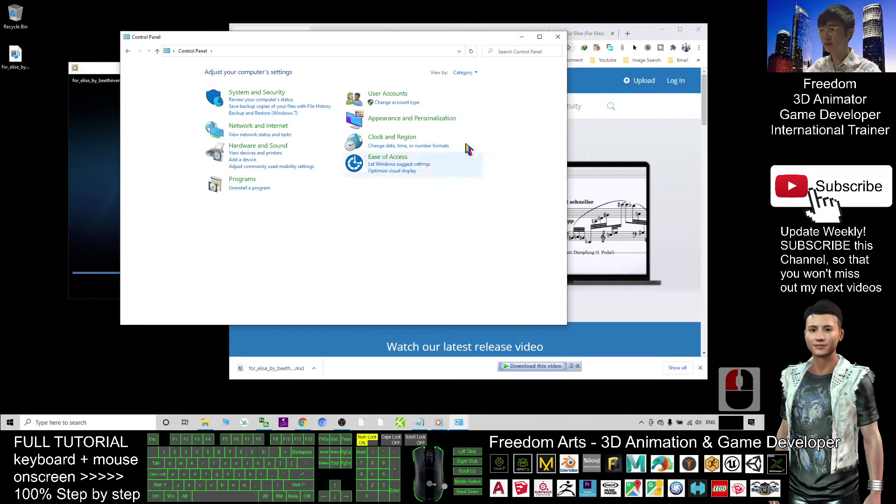
click(464, 72)
click(471, 94)
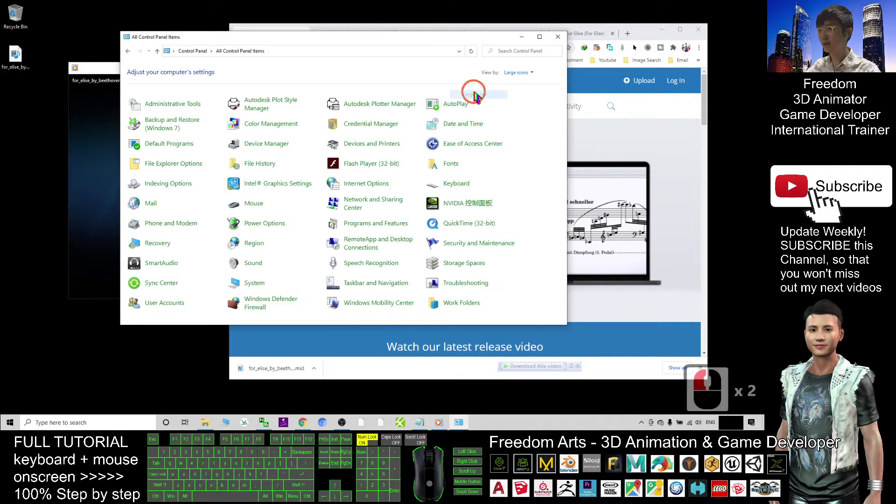
Open the Sound settings from Control Panel and enable the Stereo Mix recording device
double_click(248, 264)
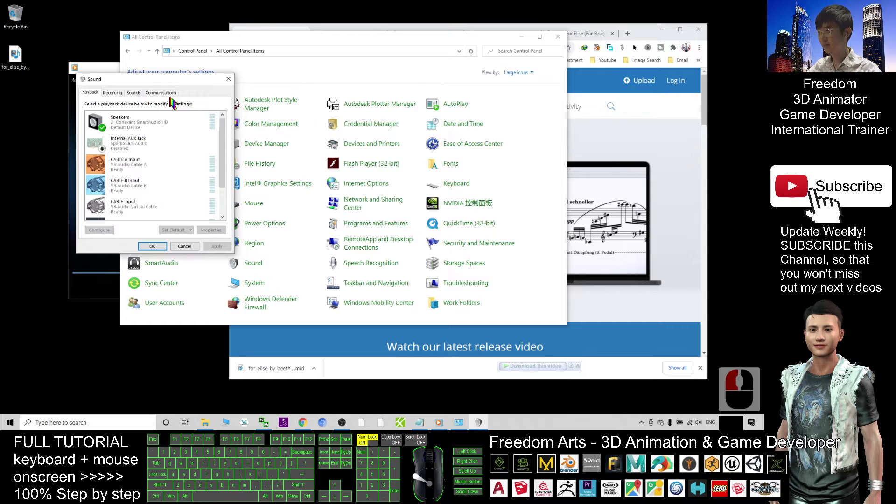
drag(170, 80, 445, 87)
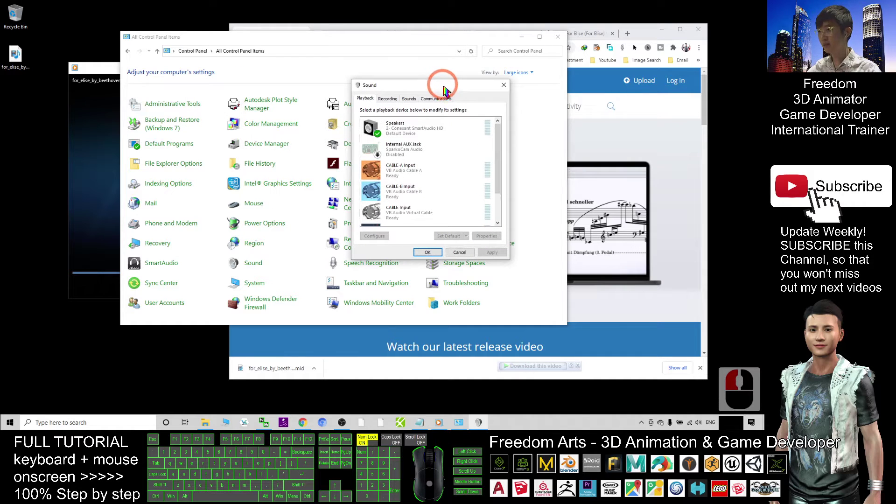
click(388, 100)
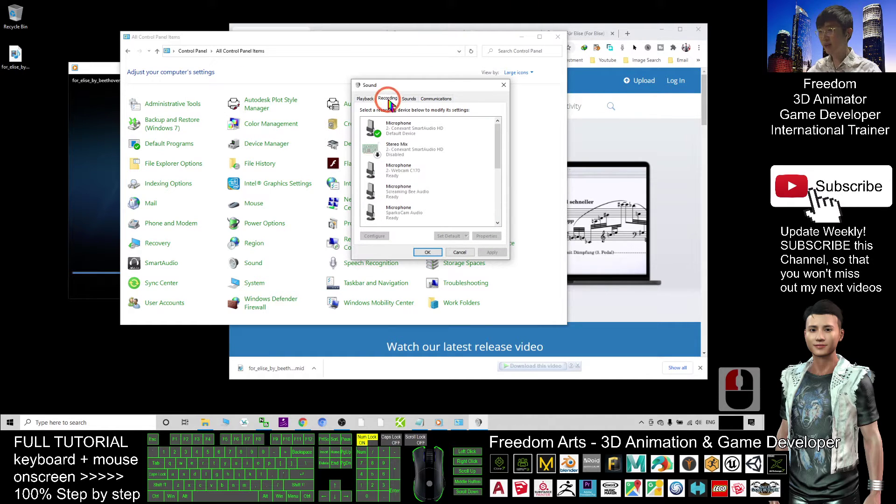
right_click(394, 153)
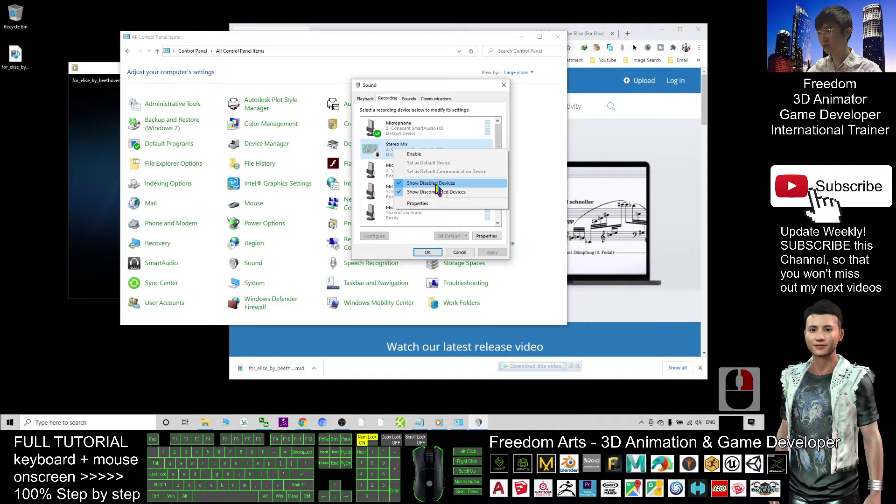
click(390, 146)
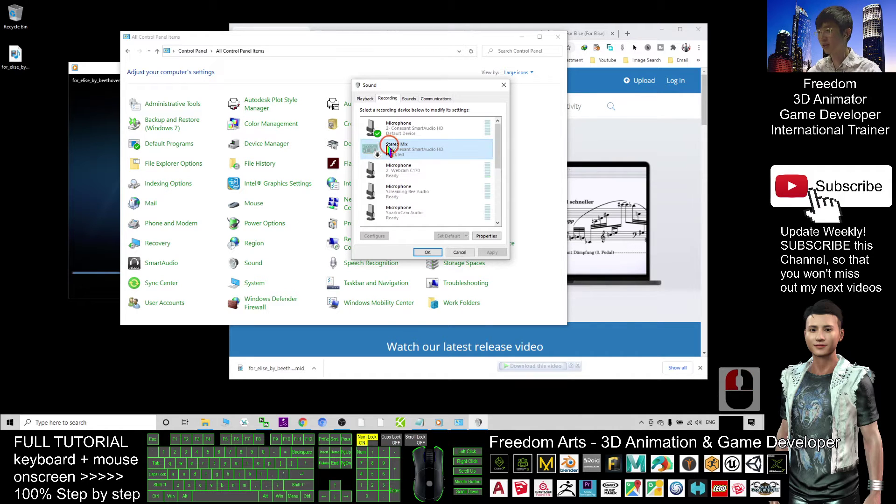
right_click(395, 145)
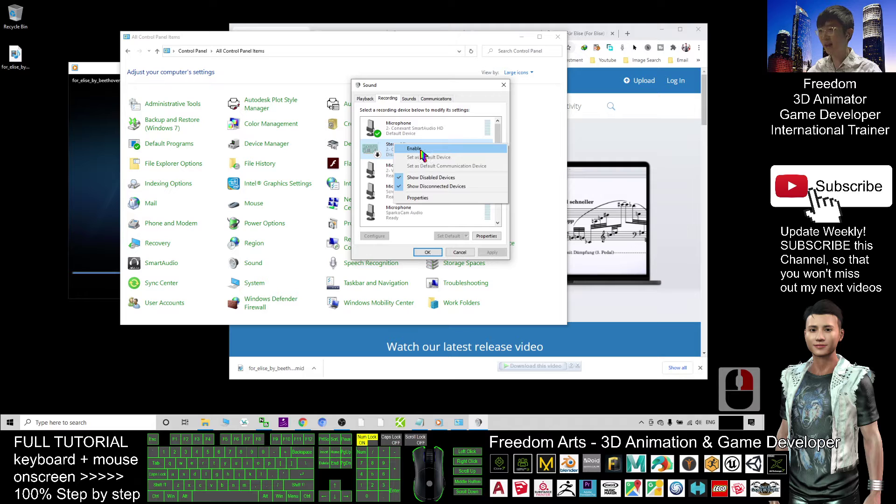
click(415, 149)
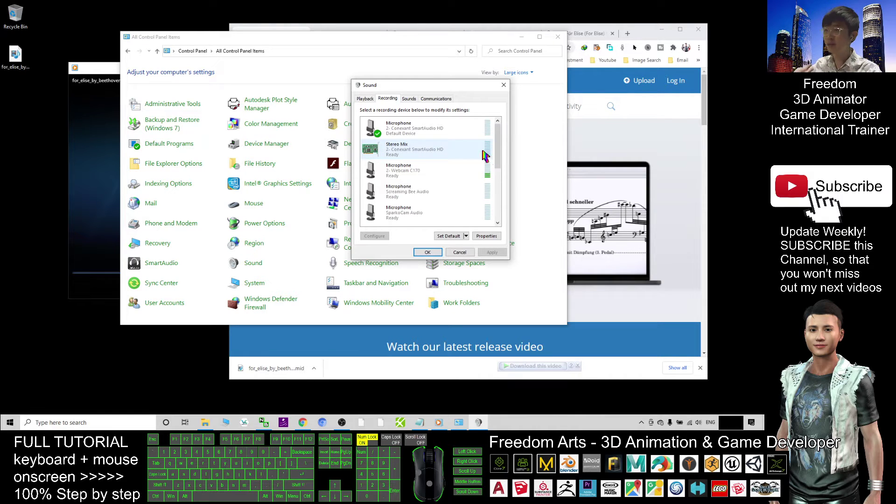
Place the media player and Sound windows side by side and play for_elise_by_beethoven from about 00:42
drag(114, 69, 80, 71)
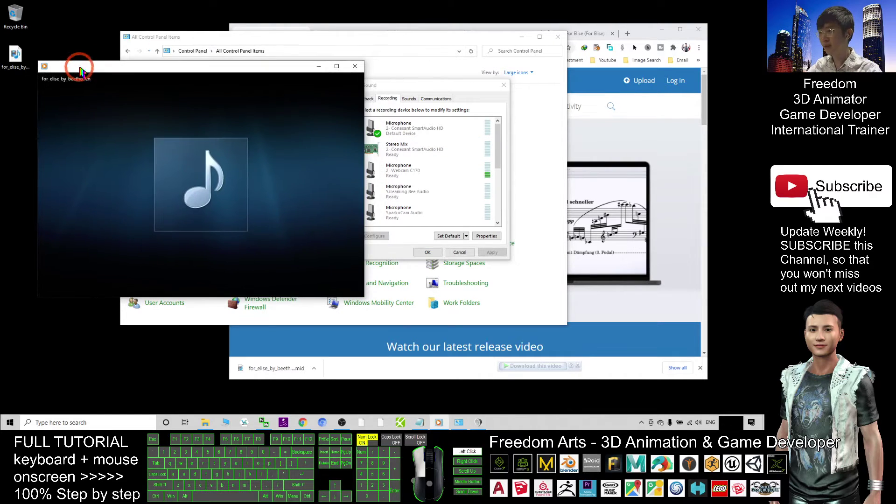
drag(421, 91, 529, 79)
click(197, 286)
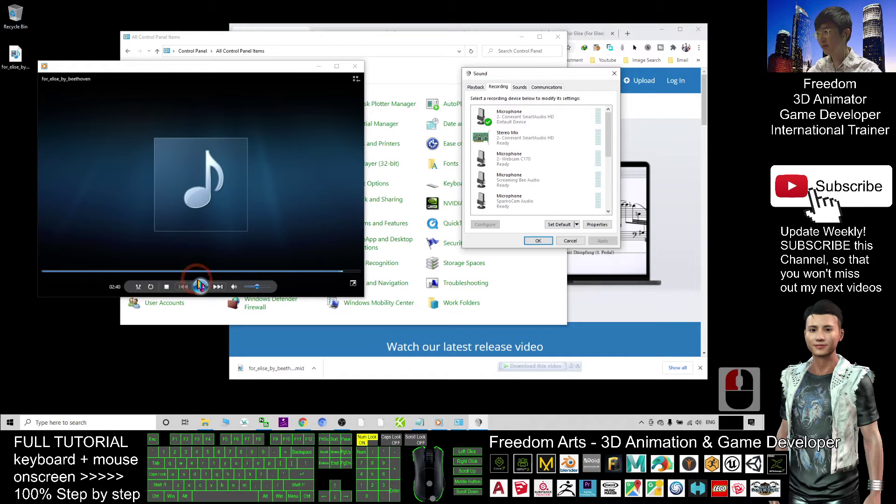
click(124, 270)
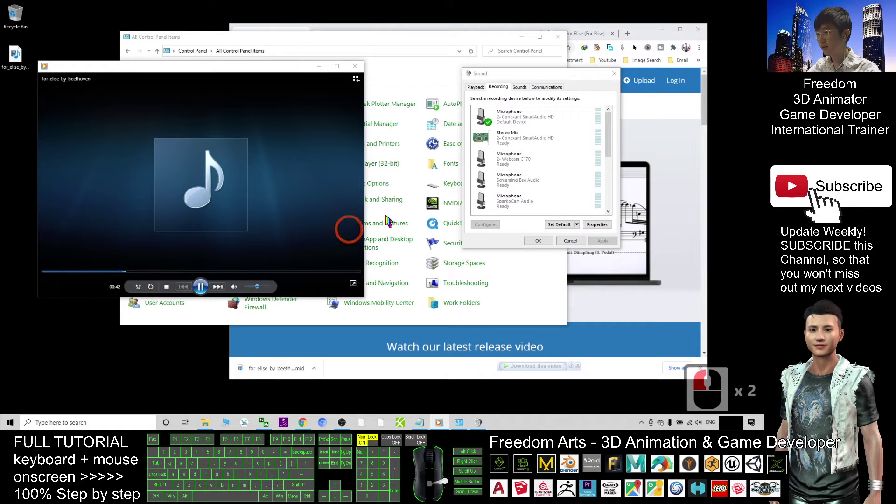
Test the Stereo Mix input level with the speaker volume at 96, 45 and 66
click(697, 422)
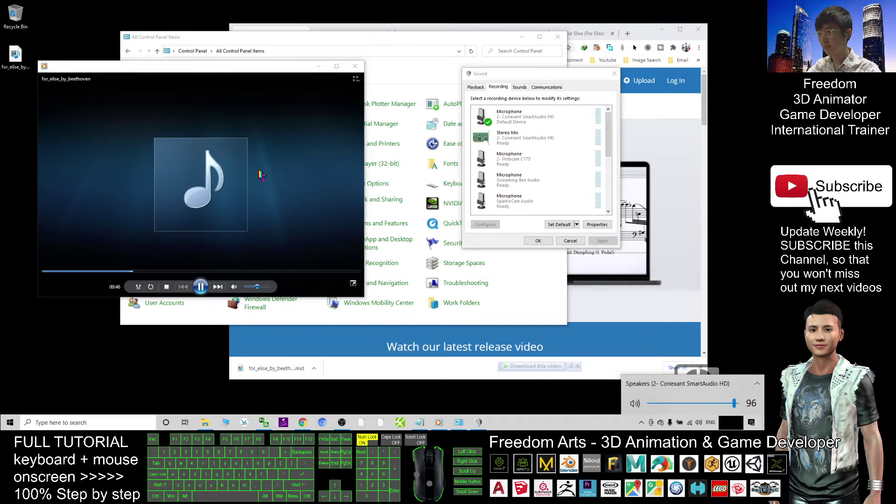
click(733, 403)
click(689, 403)
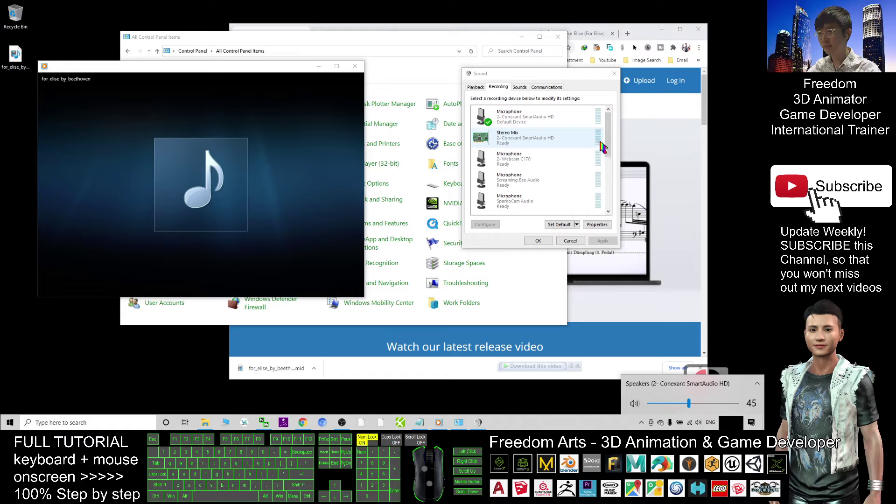
click(707, 404)
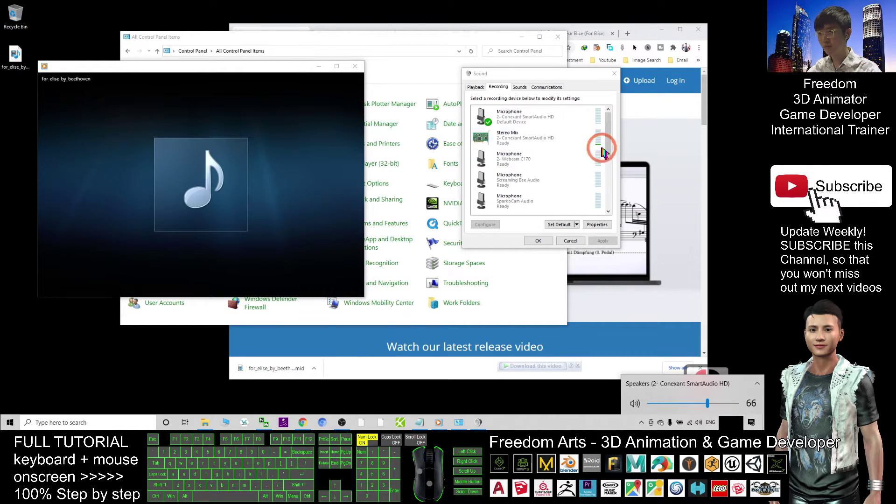
Raise the media player's volume to maximum and the speaker volume to 100, and select Stereo Mix to watch its level
mouse_move(260, 236)
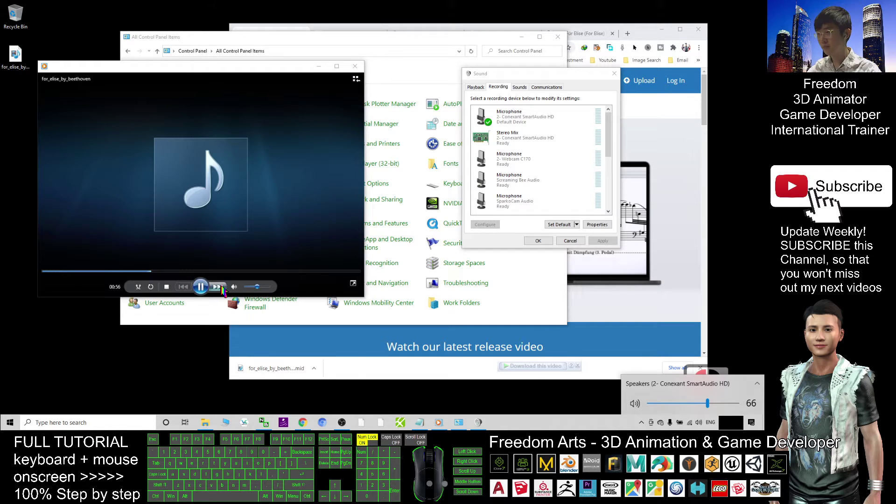
drag(256, 291, 296, 283)
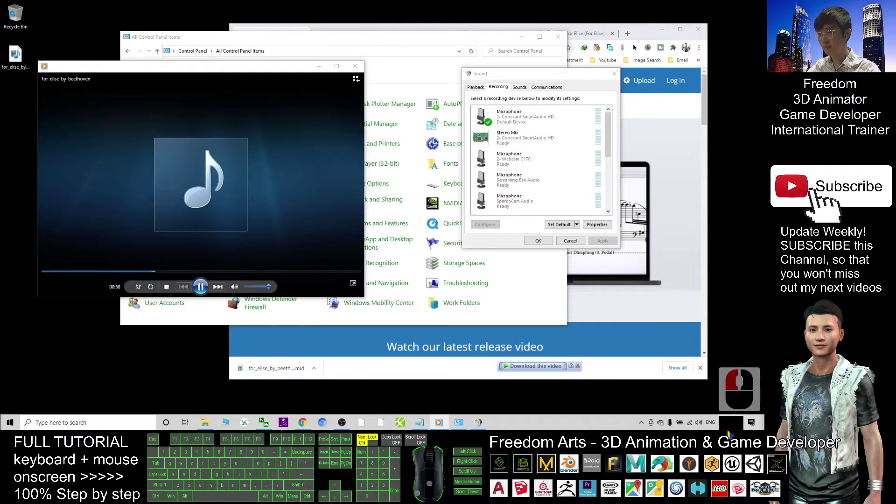
click(701, 424)
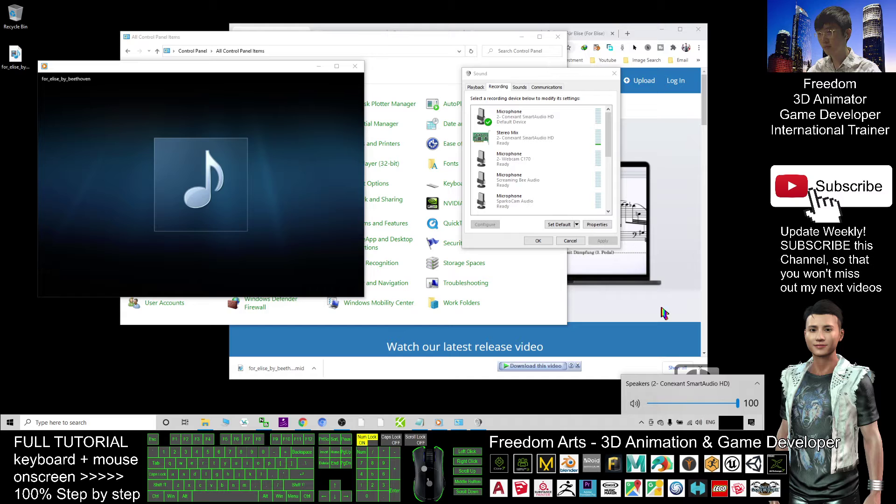
click(595, 140)
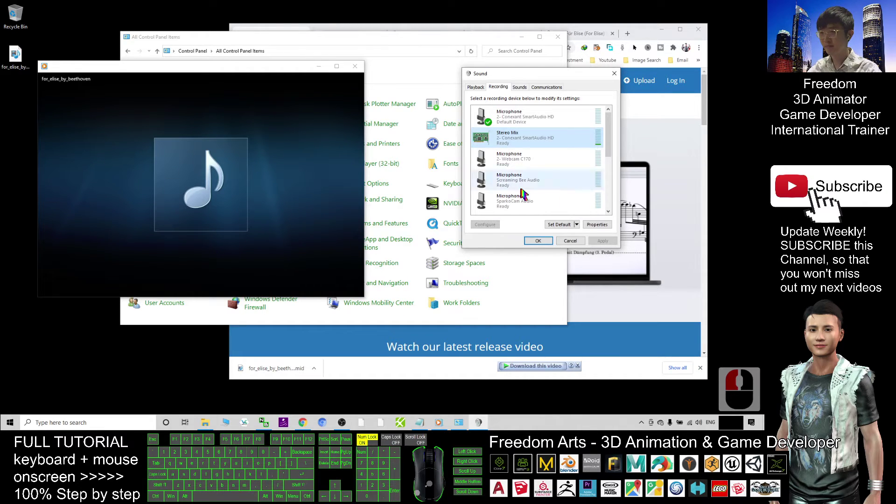
Pause the Für Elise playback and check the options offered for the Stereo Mix device
click(200, 286)
right_click(516, 143)
click(498, 140)
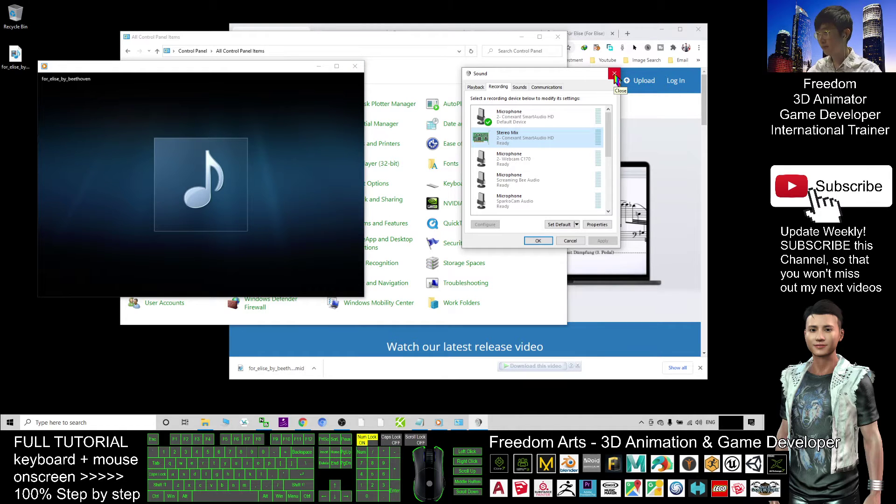
Close the media player, the Sound settings and Control Panel, and minimize the browser to clear the desktop
drag(236, 67, 278, 94)
click(399, 94)
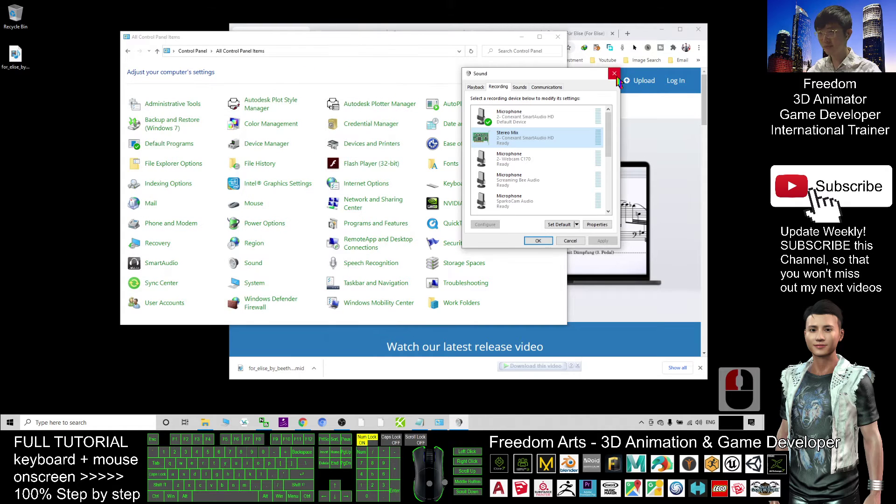
drag(591, 77, 621, 133)
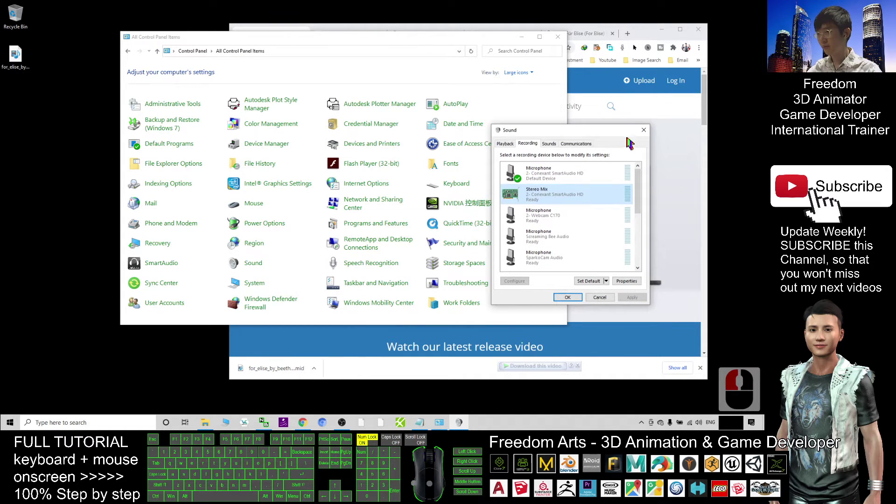
click(646, 134)
click(564, 34)
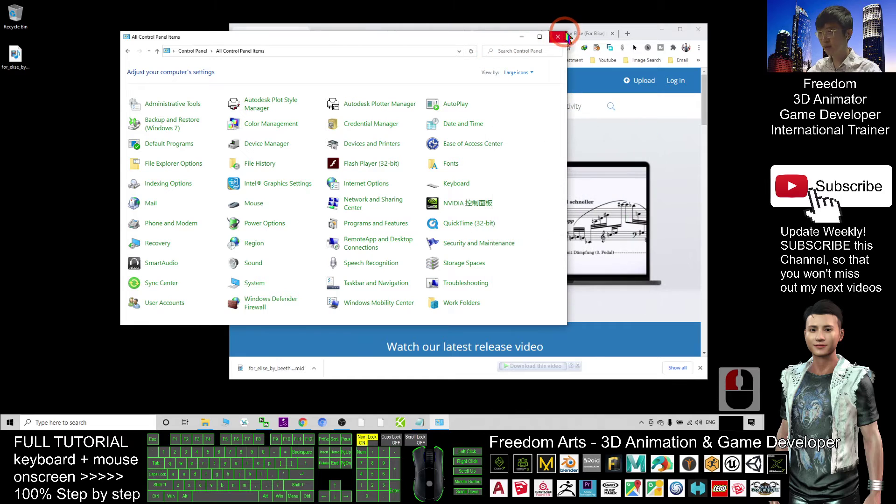
click(537, 36)
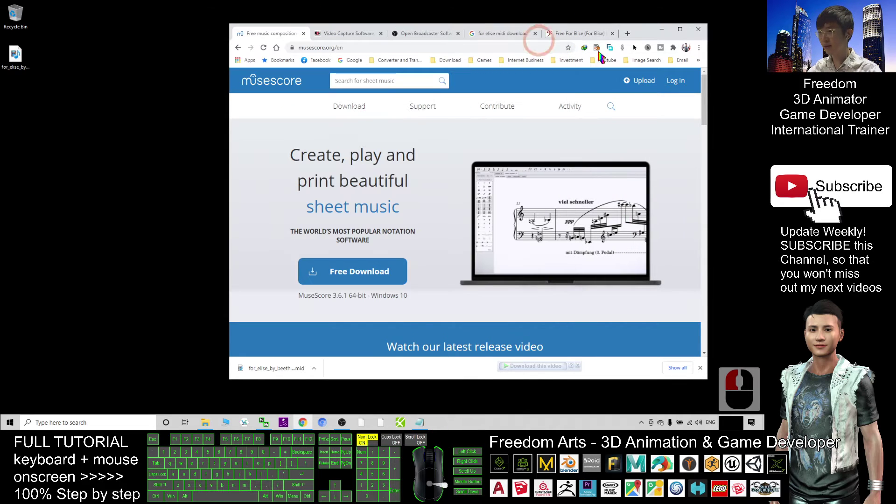
click(663, 33)
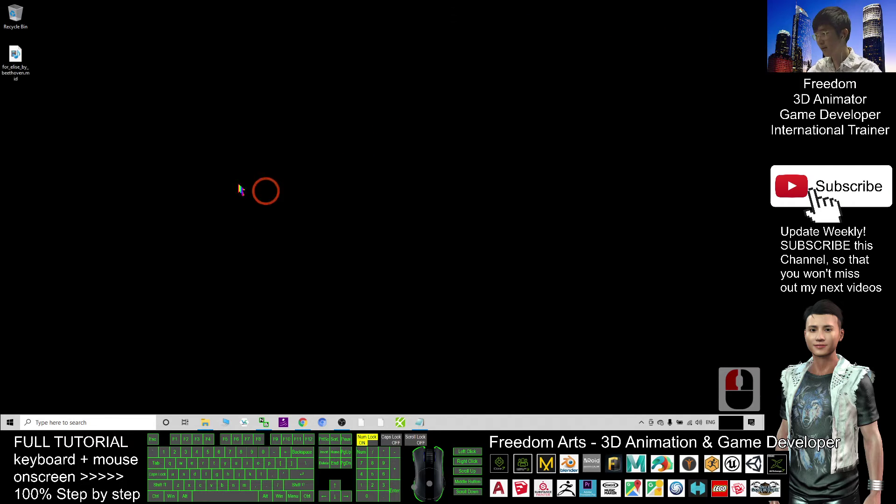
Find MuseScore 3 through the Windows search and launch it
click(94, 420)
text(muse)
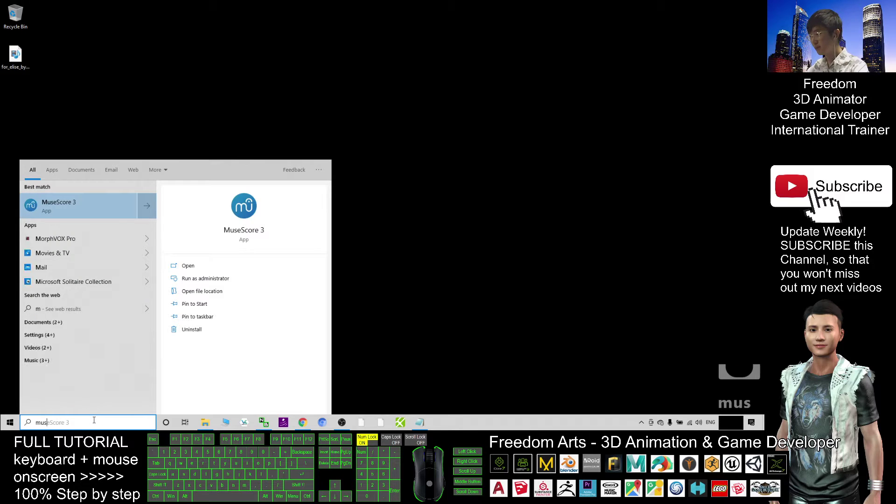
click(69, 202)
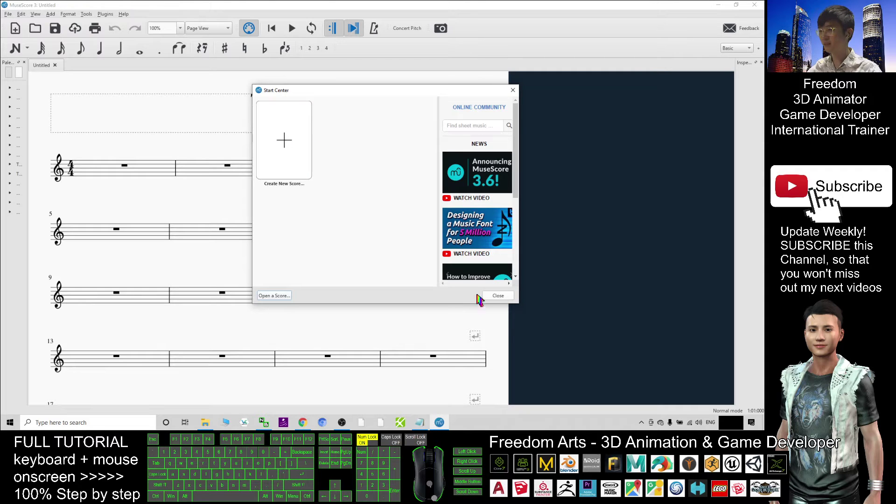
Dismiss the Start Center and move the restored MuseScore window aside to expose the MIDI file on the desktop
click(498, 295)
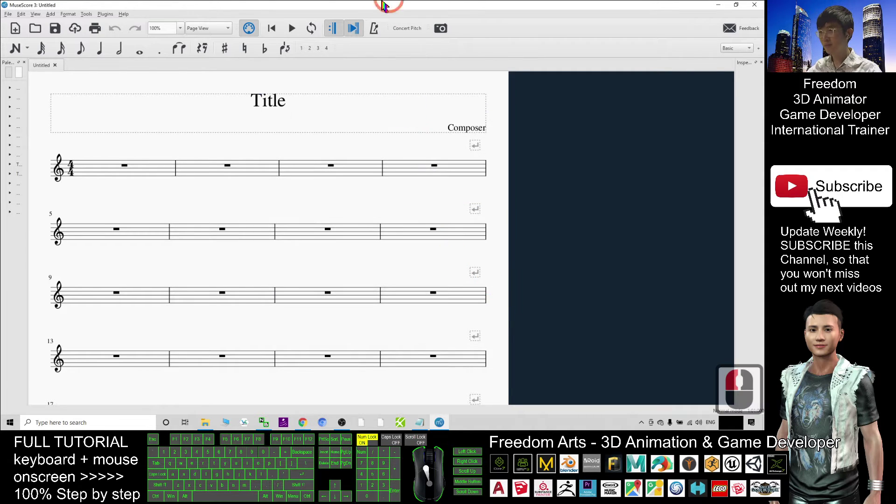
drag(368, 6, 492, 24)
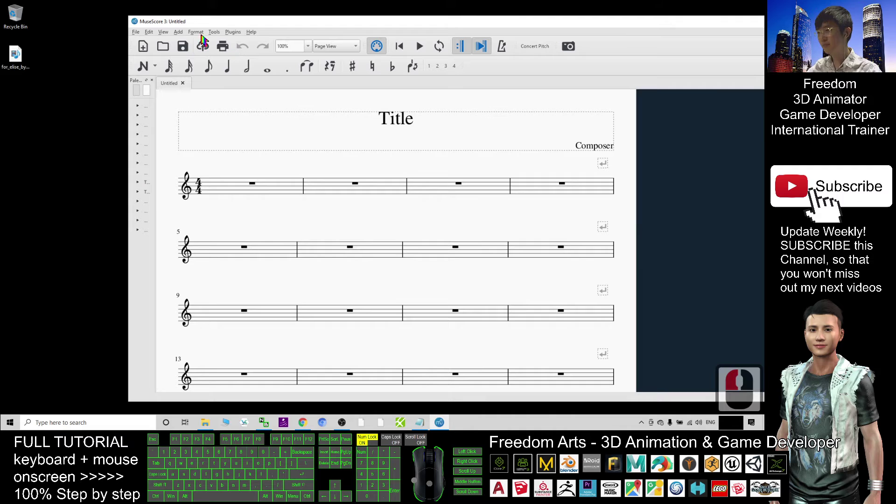
drag(126, 20, 381, 44)
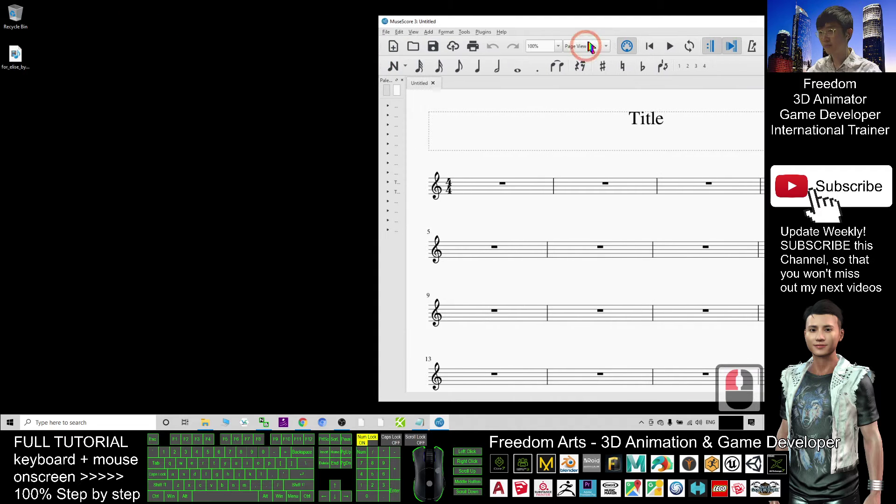
Move the MuseScore window clear of the desktop icons and check the full name of the for_elise_by_beethoven.mid file
drag(587, 21, 368, 13)
click(16, 58)
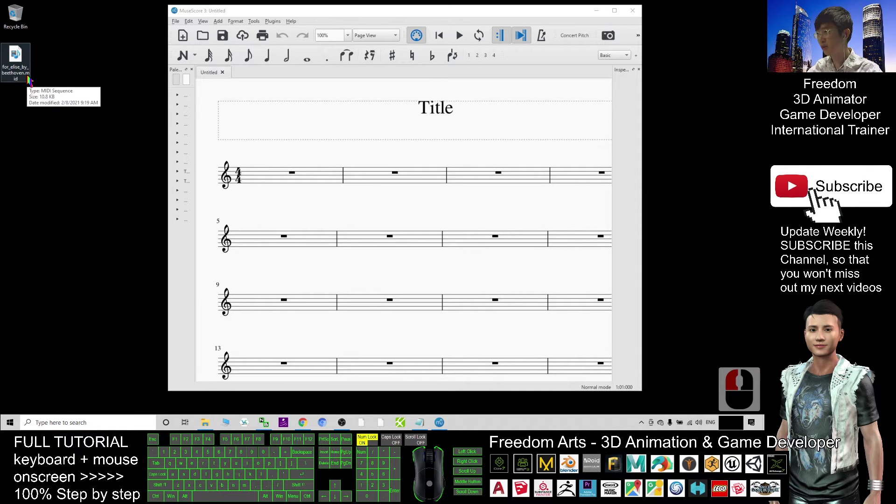
click(94, 261)
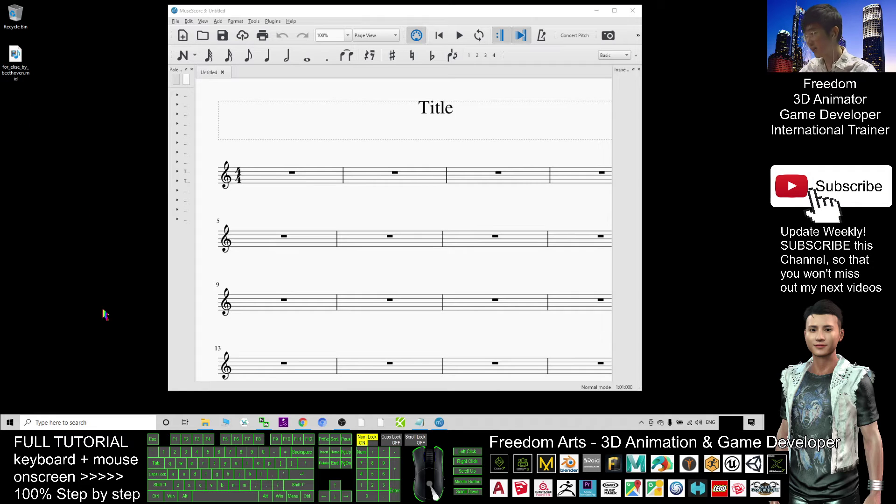
Start a new File Explorer window and bring up the advanced view settings of its Folder Options
right_click(204, 425)
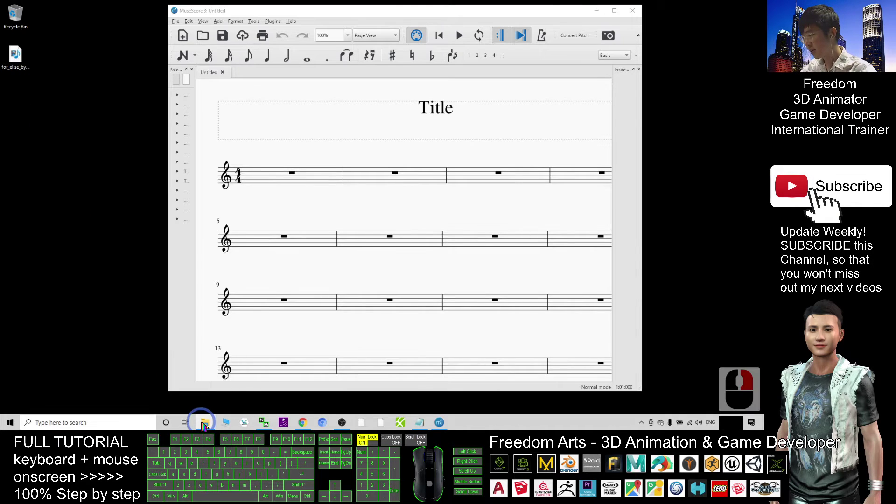
right_click(204, 425)
right_click(204, 422)
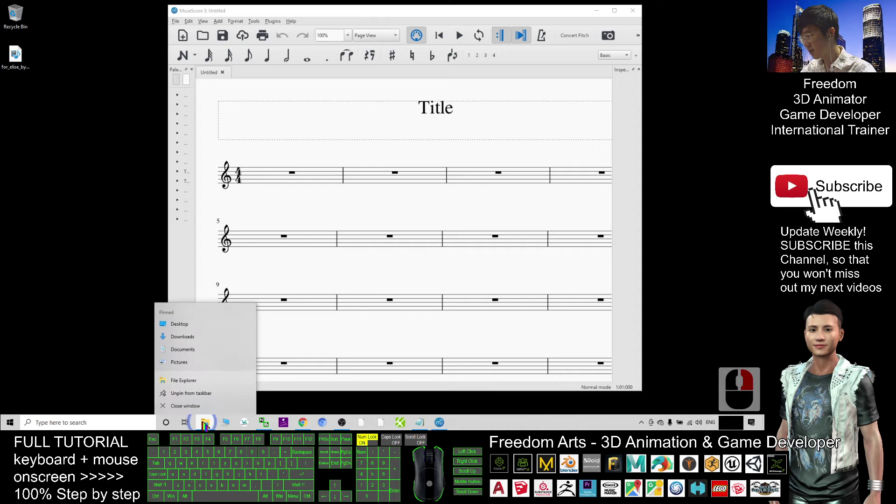
click(193, 381)
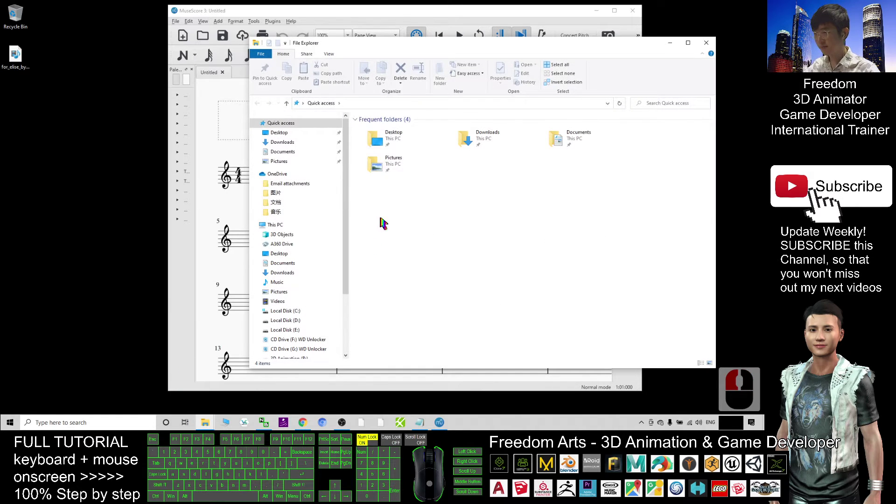
double_click(563, 43)
click(202, 66)
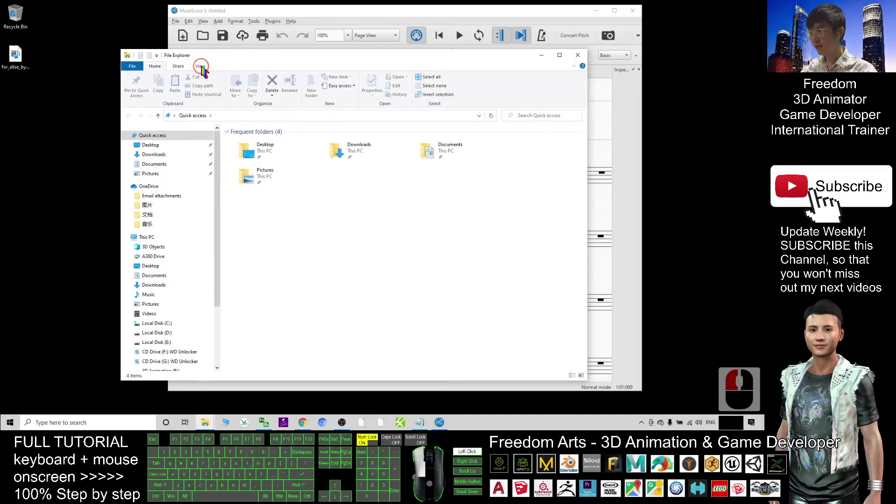
click(508, 84)
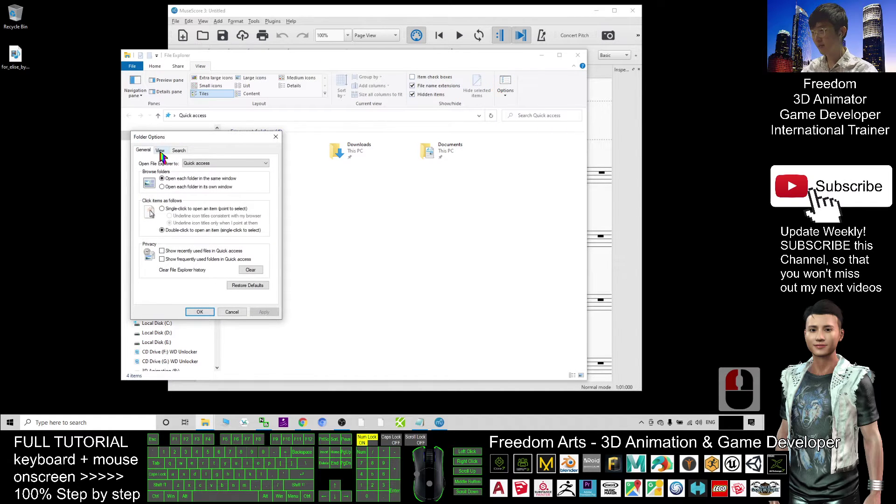
click(161, 152)
Apply the folder setting with hiding of known file extensions off, check the MIDI file's extension on the desktop, and close File Explorer
click(153, 274)
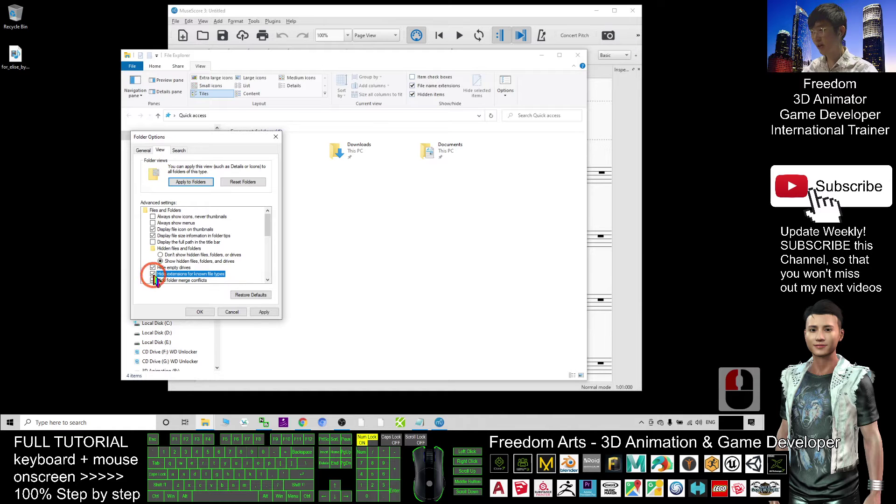
click(153, 274)
click(154, 275)
click(252, 311)
click(199, 311)
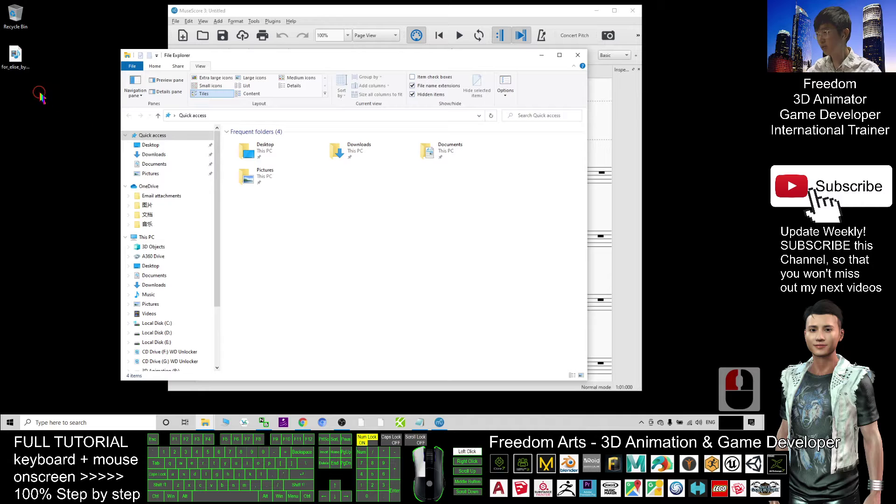
click(24, 72)
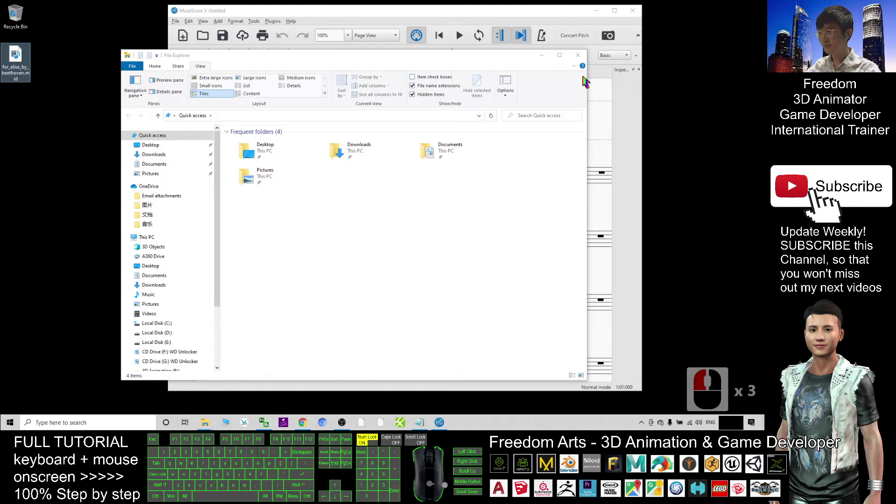
click(578, 57)
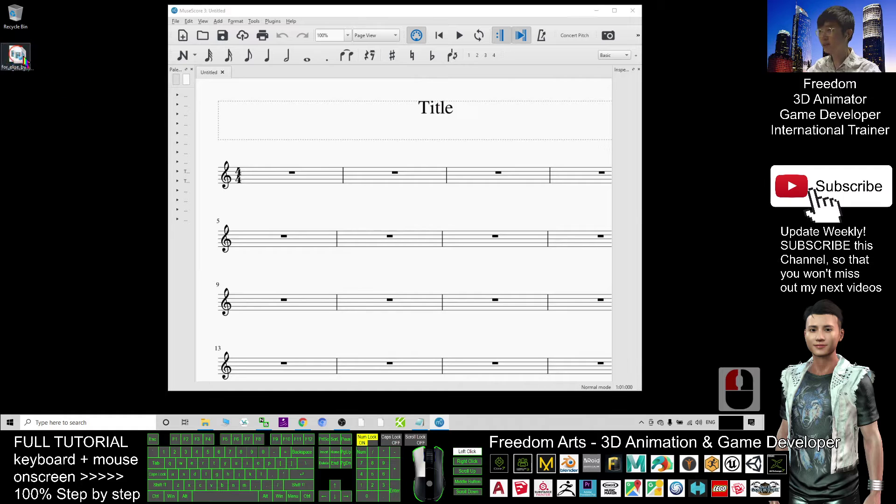
Import for_elise_by_beethoven.mid from the desktop into MuseScore, maximize the window, and zoom the score out to 40%
drag(188, 116, 360, 175)
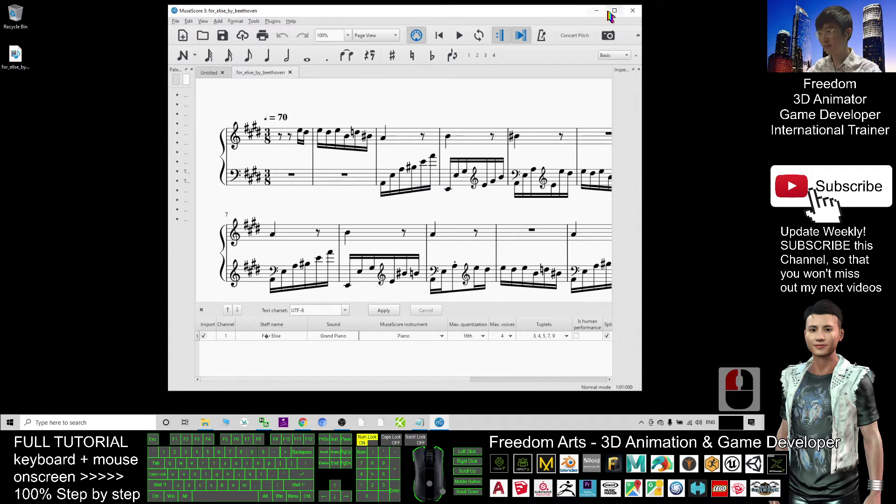
click(607, 11)
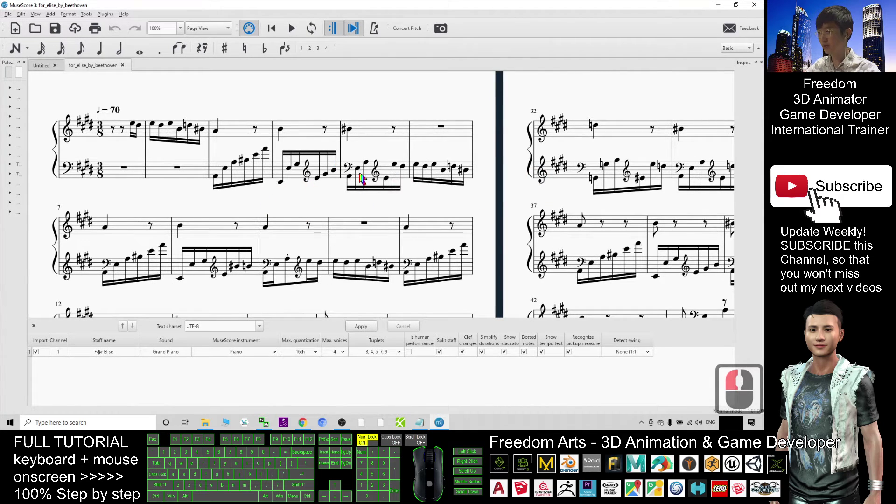
ctrl+scroll(369, 199, down, 8)
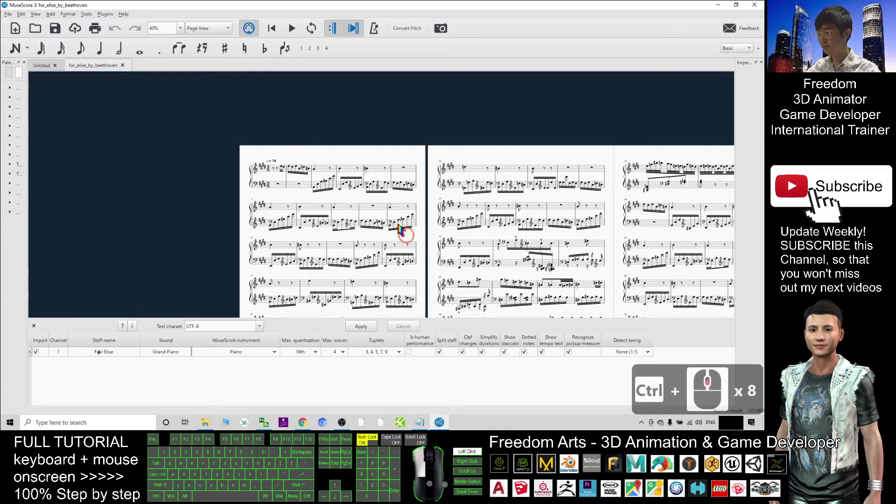
scroll(296, 175, down, 3)
click(202, 133)
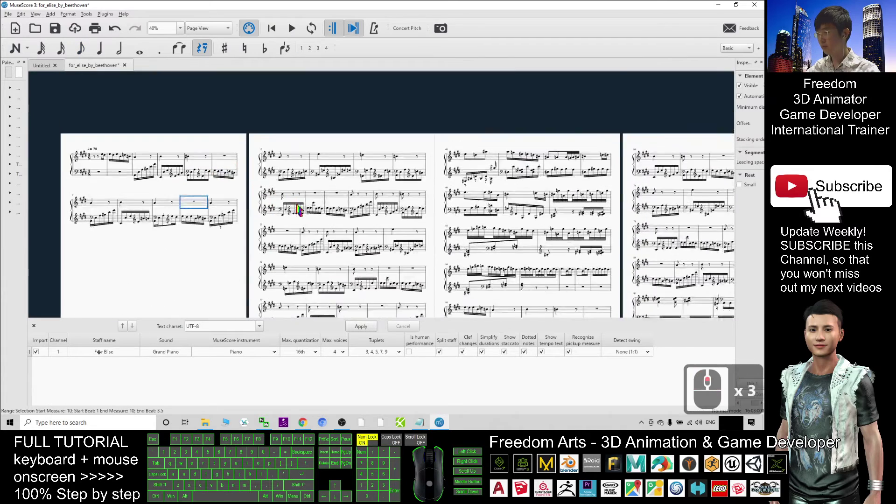
scroll(272, 76, down, 2)
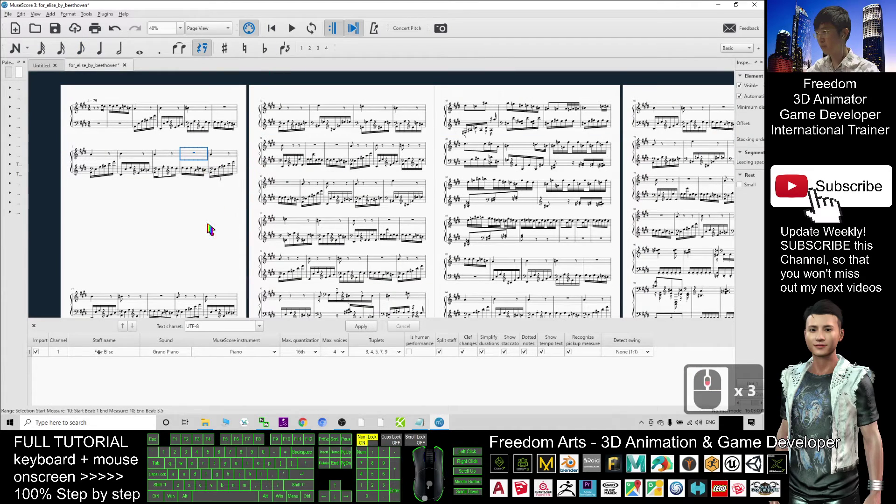
Play the score from its first measure, rewind it, and close MuseScore without saving the changes
click(272, 28)
click(272, 28)
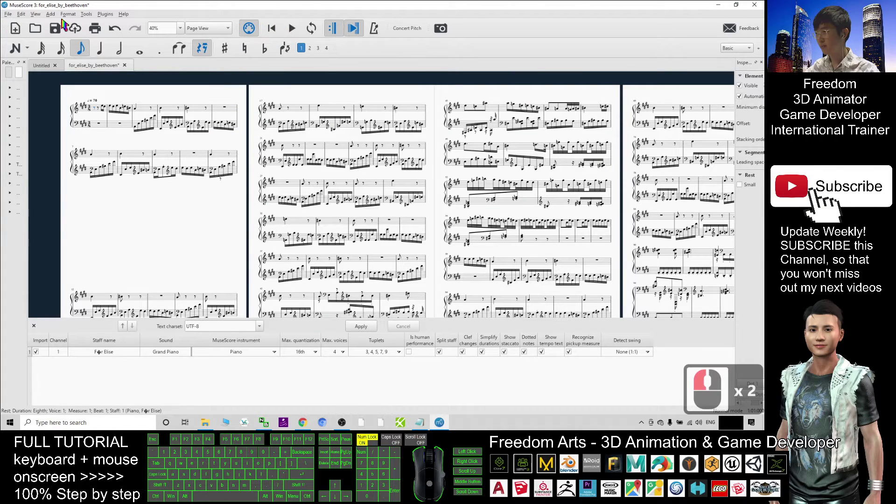
click(293, 29)
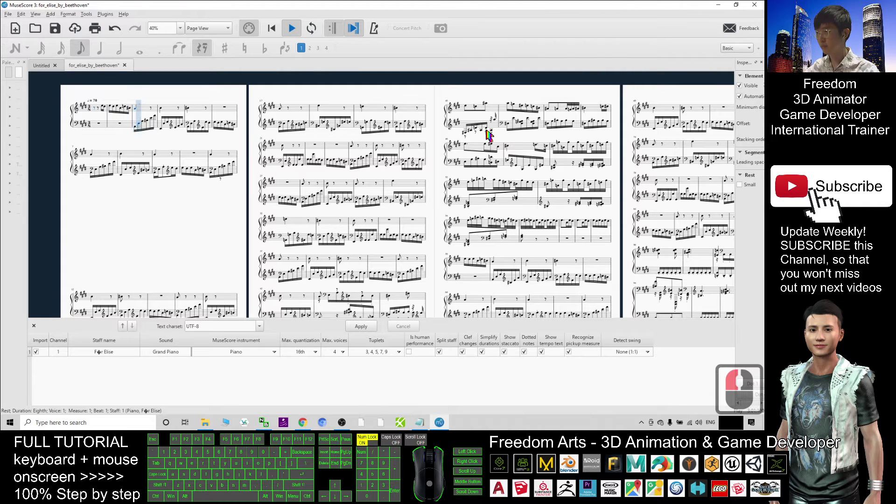
click(273, 29)
click(754, 5)
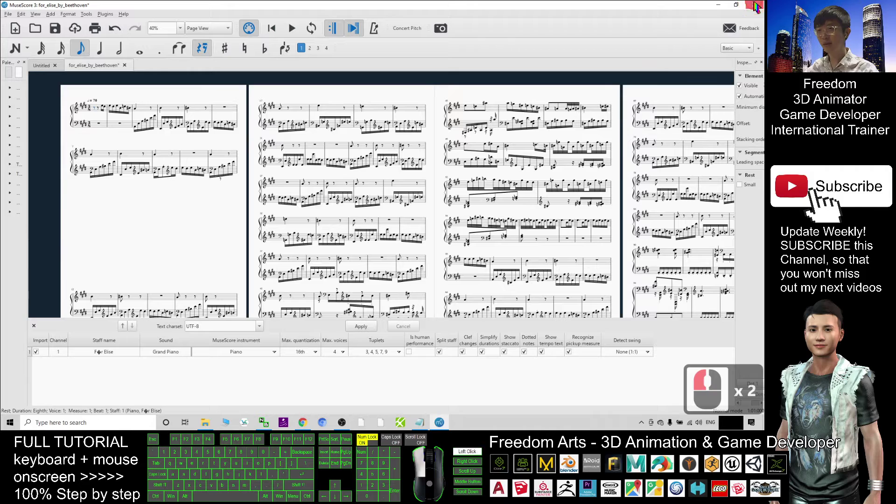
click(396, 221)
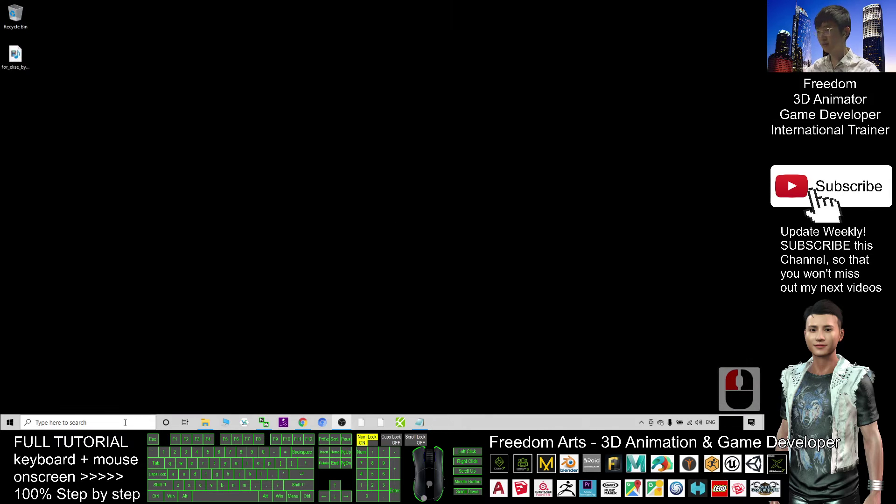
Relaunch MuseScore 3 through a Windows search for "muse" and dismiss its Start Center
click(125, 422)
text(muse)
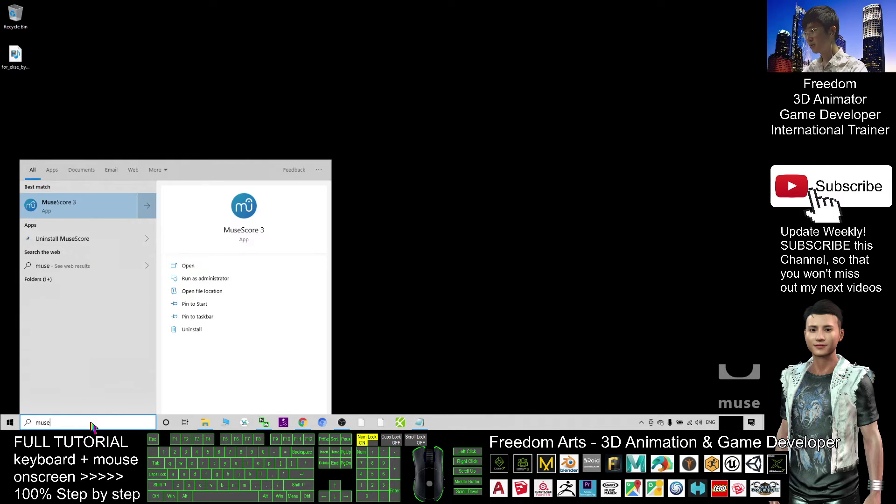
key(Return)
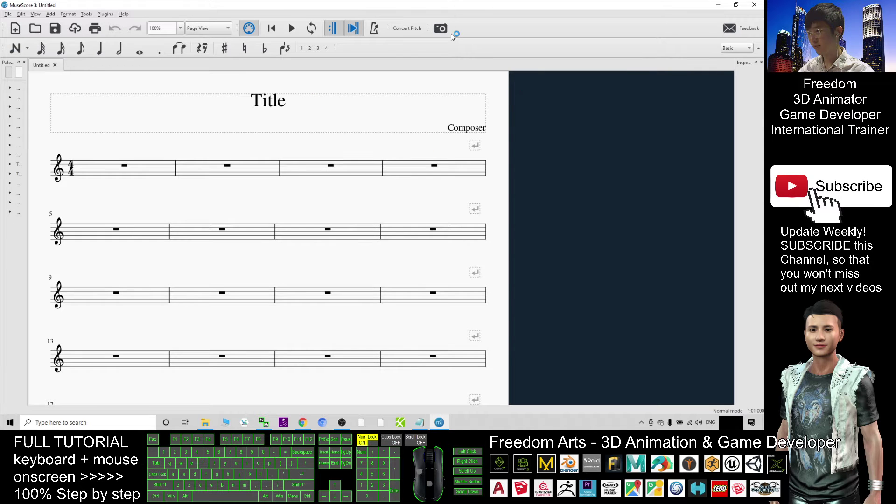
click(496, 294)
Restore the MuseScore window to a smaller size, import for_elise_by_beethoven.mid from the desktop into it, and maximize the window
drag(374, 8, 396, 28)
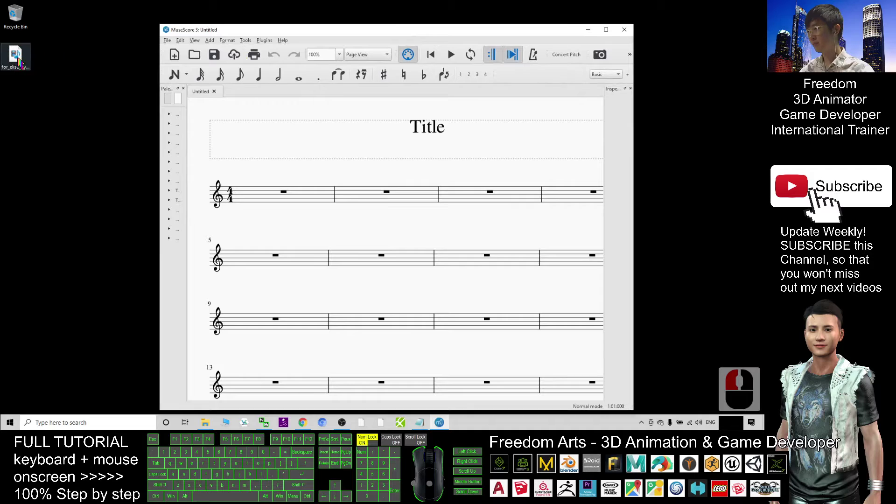
drag(211, 121, 330, 180)
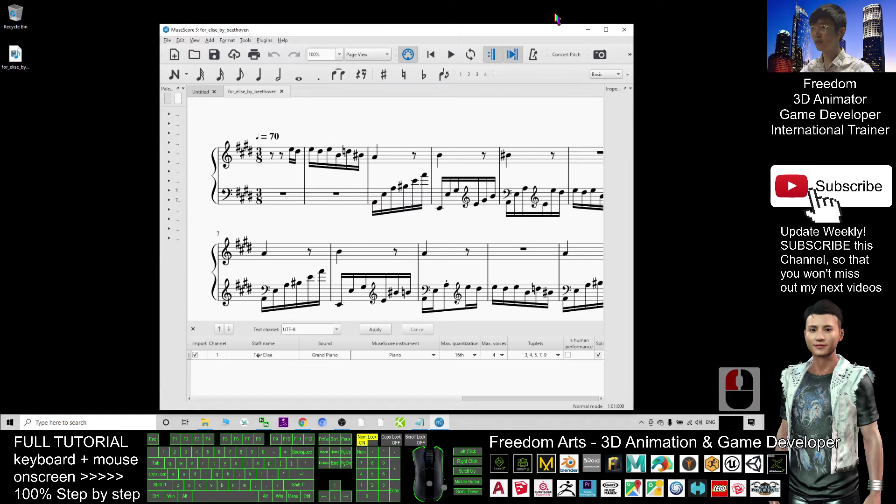
click(606, 29)
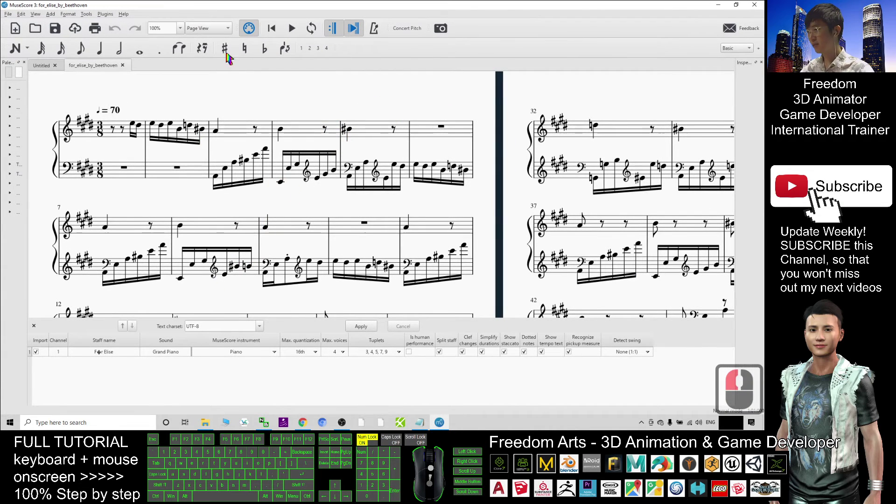
Look through the imported Für Elise score, play its opening measures, and stop playback
scroll(430, 214, down, 20)
scroll(431, 215, up, 10)
scroll(430, 214, up, 18)
scroll(419, 203, down, 5)
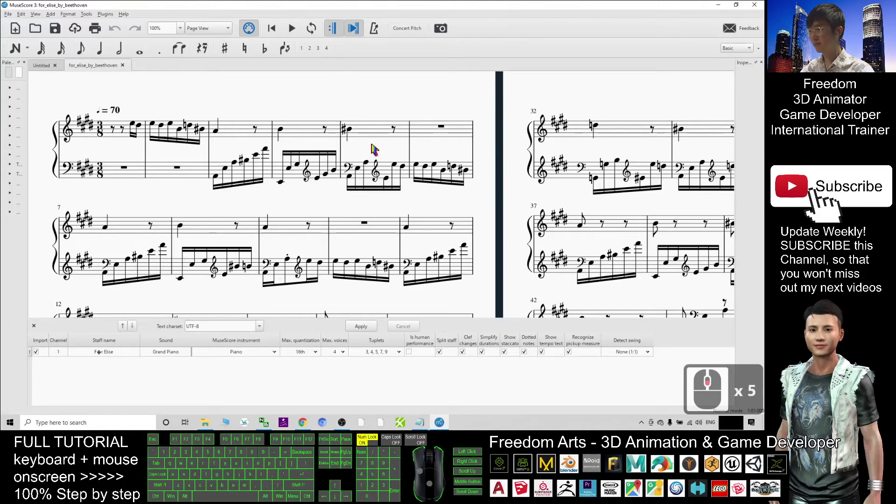
click(292, 29)
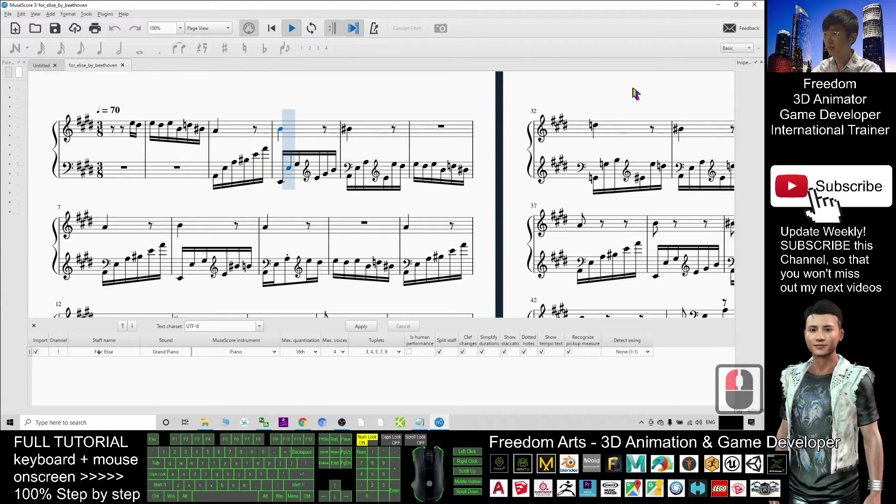
click(292, 29)
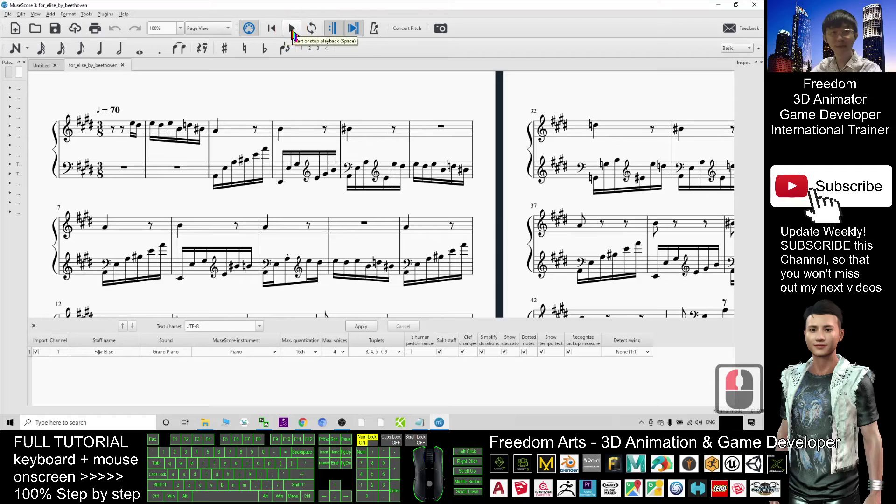
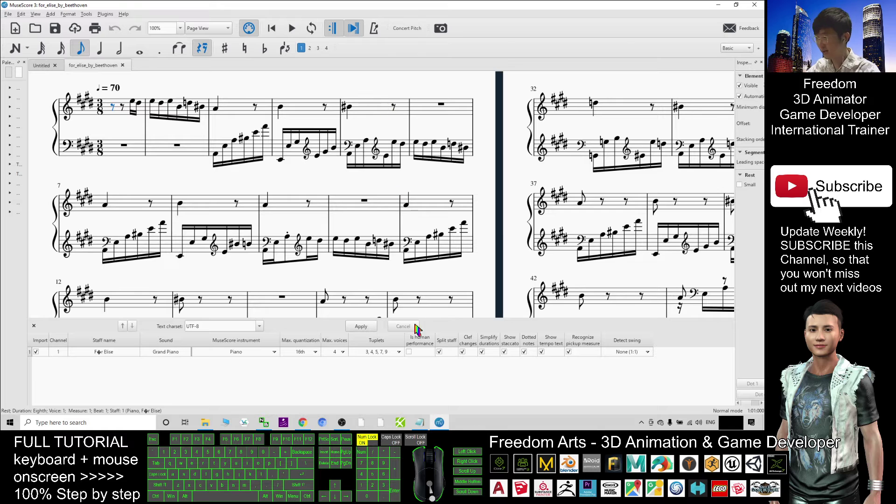
Launch Debut Video Capture Software through the Windows search and certify that it is used for non-commercial, home use only
click(95, 426)
text(de)
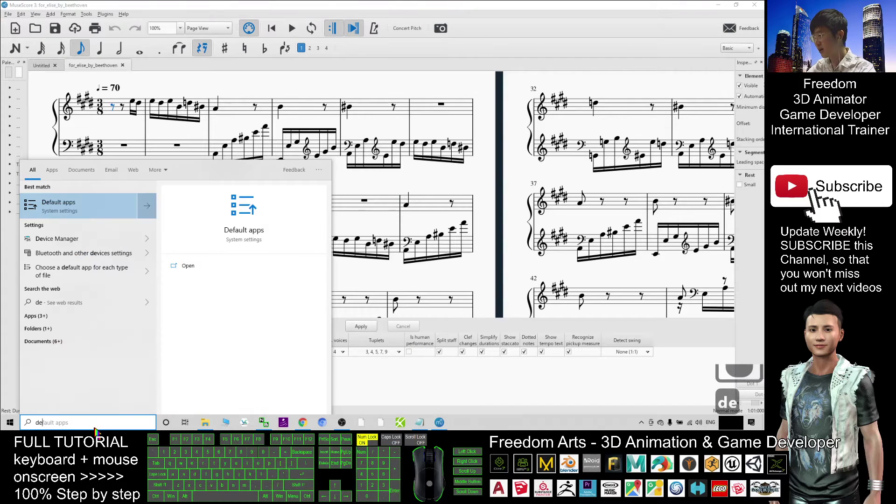
text(but)
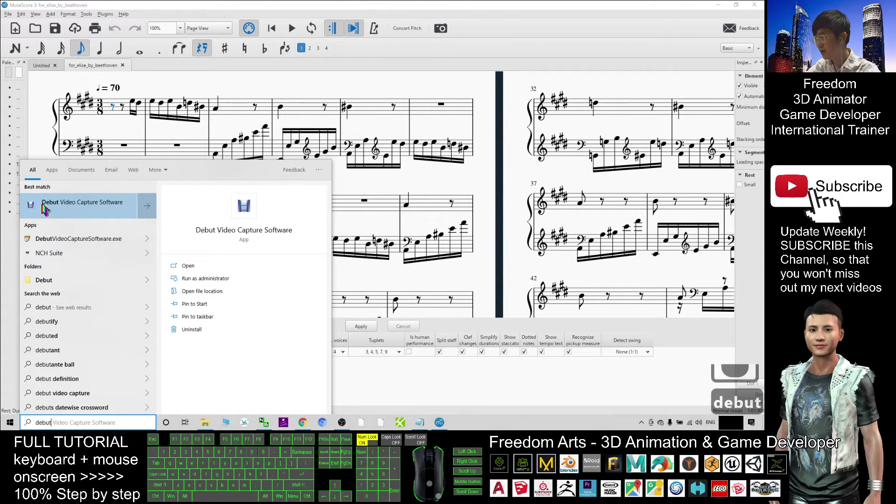
click(68, 209)
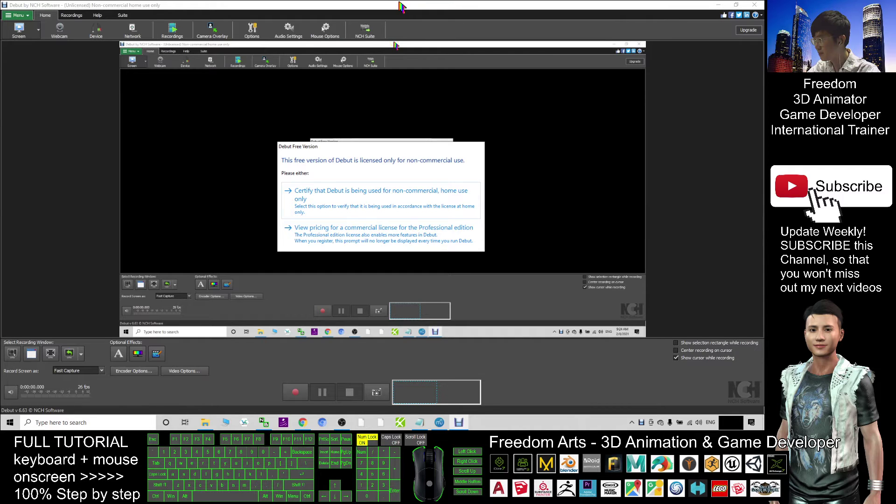
click(406, 130)
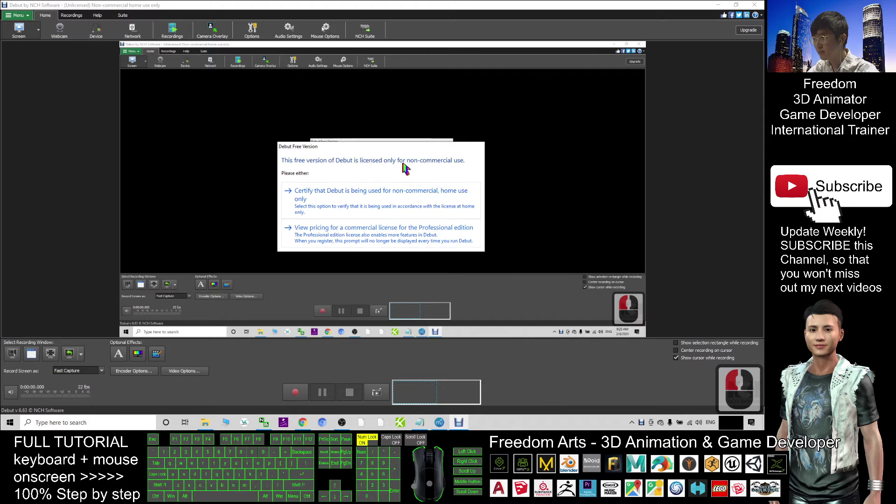
click(308, 201)
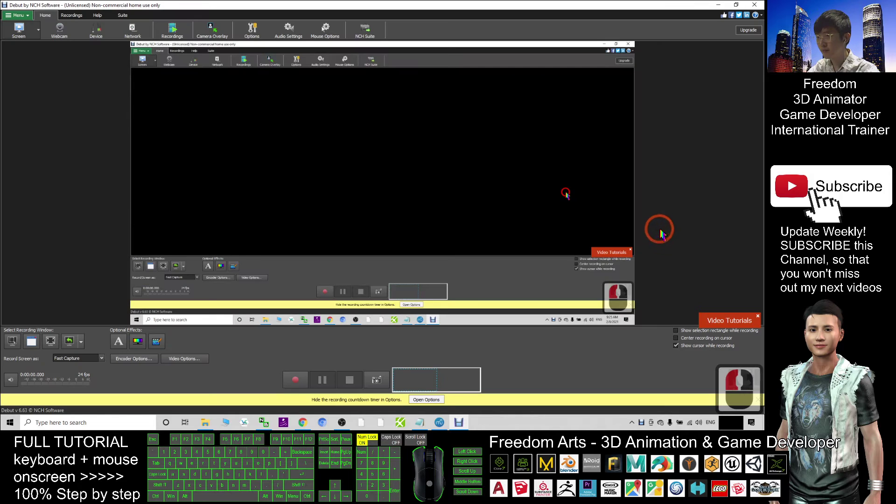
double_click(614, 122)
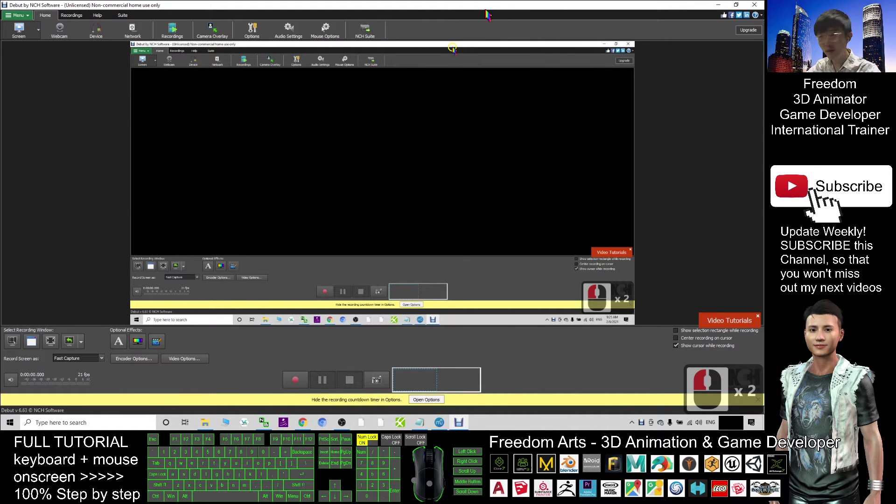
Restore the Debut window to a smaller size and set the recording area over the visible score, about 1760 by 614 px
drag(483, 6, 465, 28)
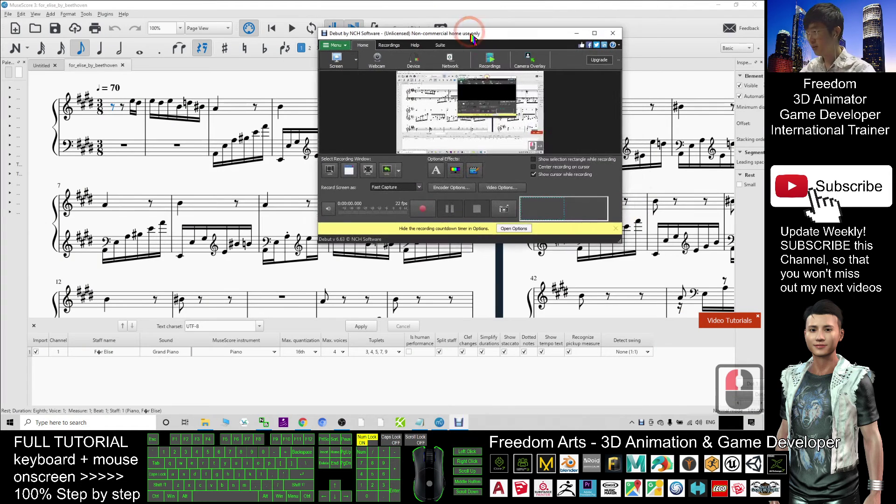
click(330, 171)
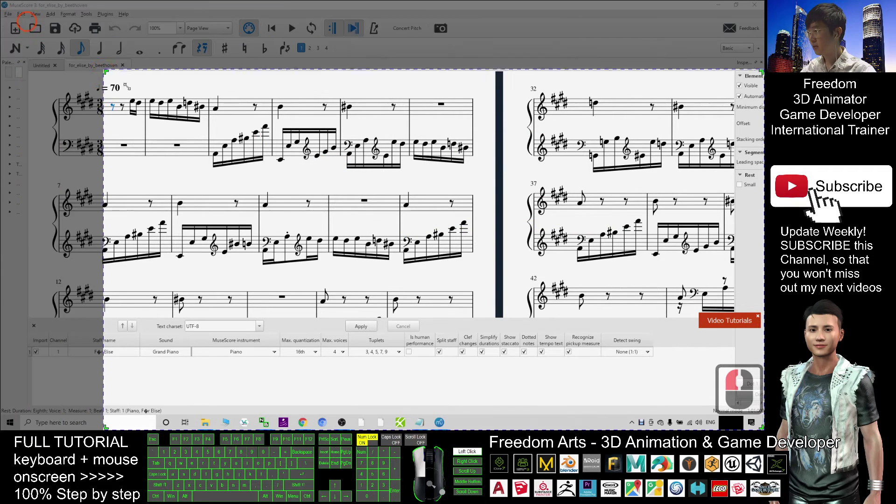
drag(331, 170, 299, 103)
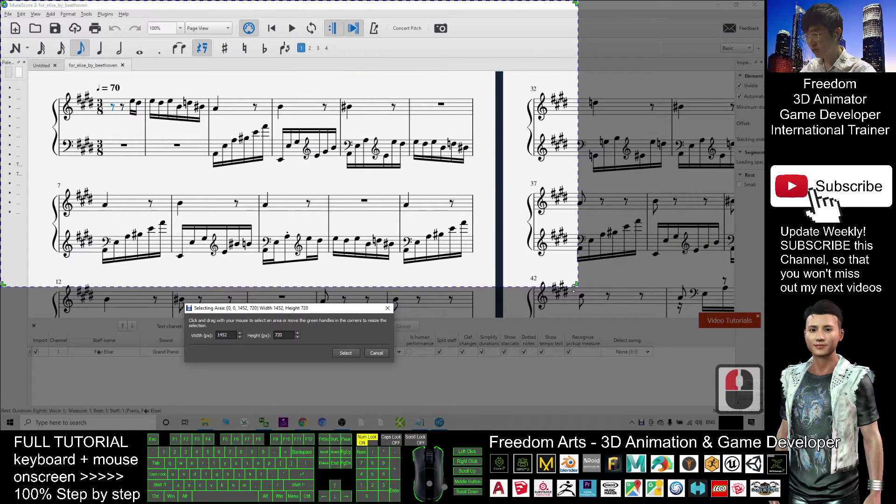
drag(574, 286, 735, 320)
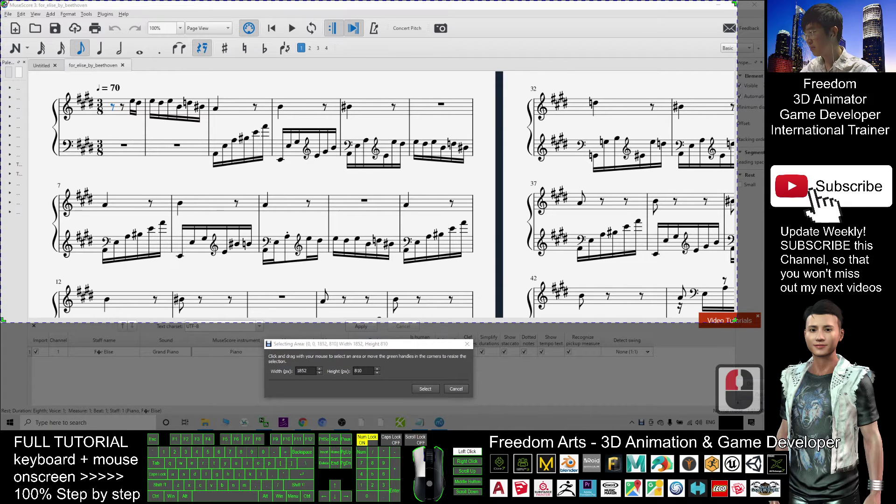
drag(1, 1, 32, 72)
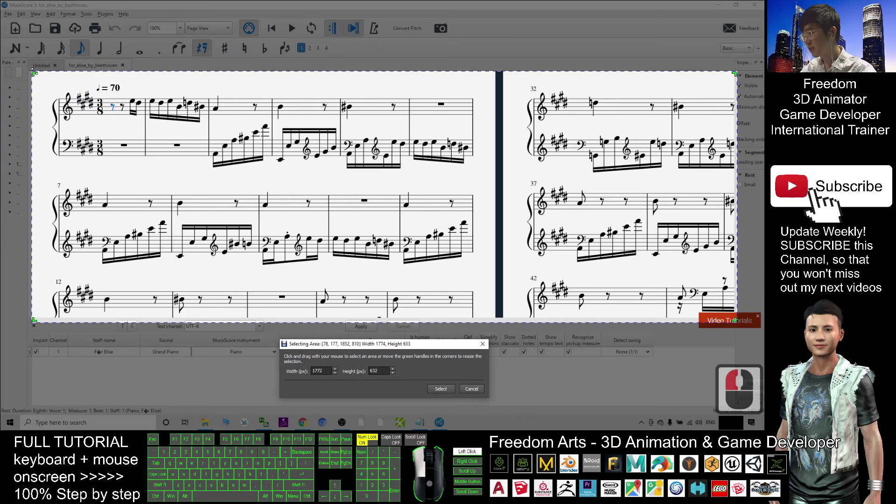
drag(359, 324, 362, 337)
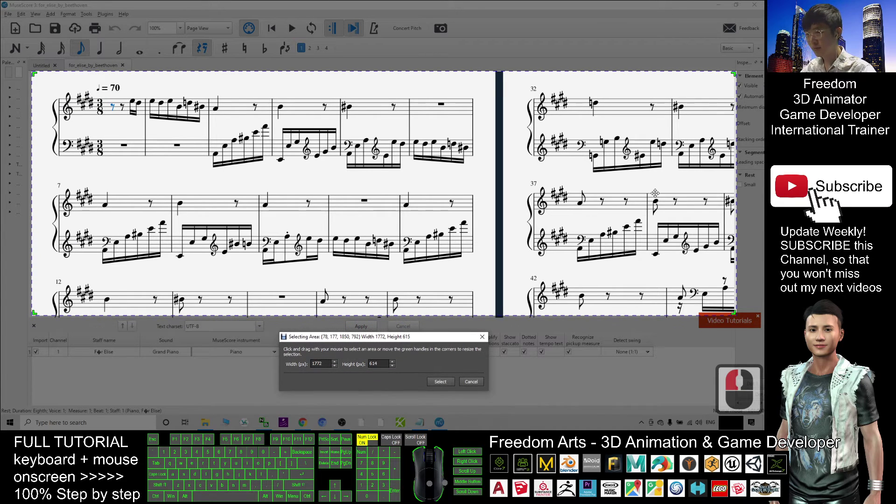
drag(730, 217, 731, 214)
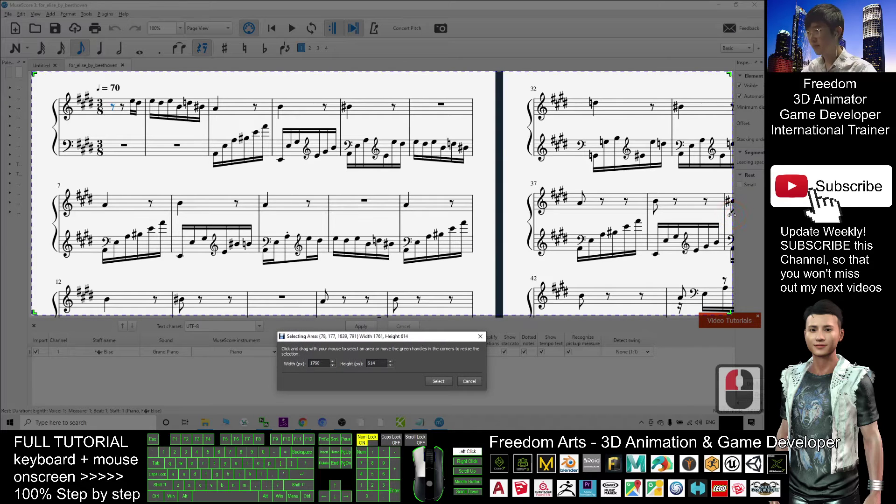
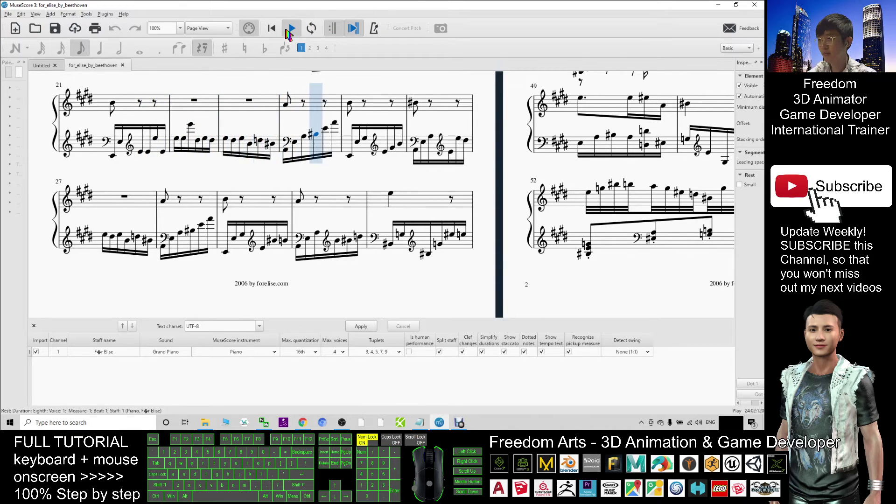
Stop the score's playback in MuseScore and the Debut screen recording, dismissing the offer to play the recording and minimizing Debut
click(291, 29)
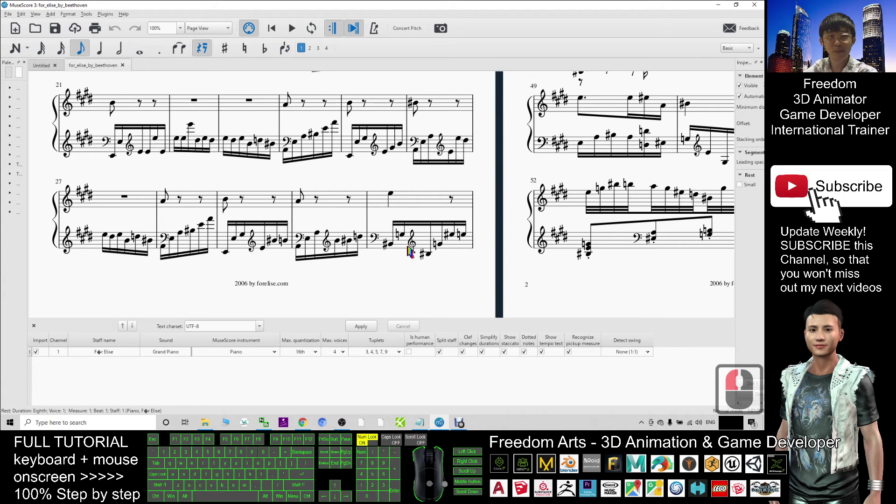
click(461, 423)
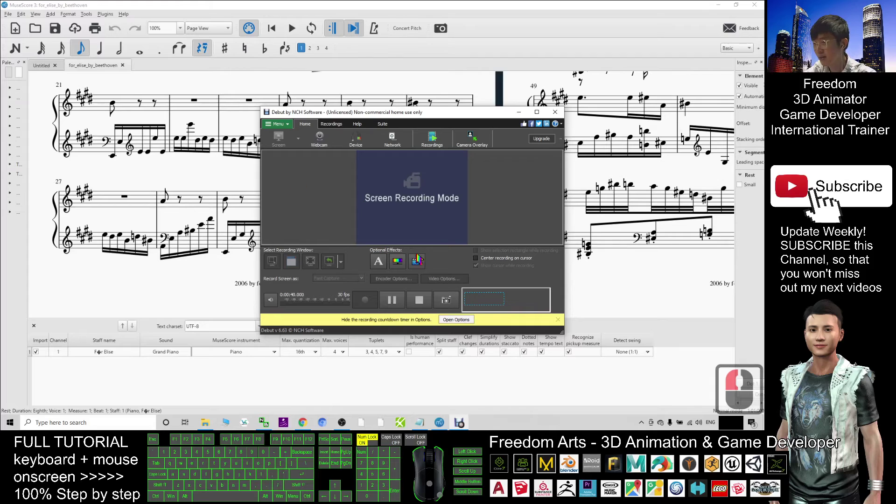
click(419, 300)
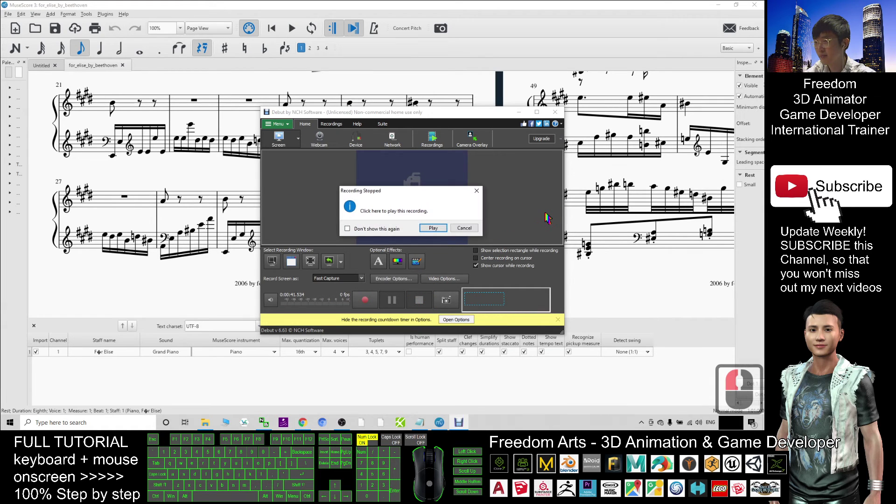
click(464, 228)
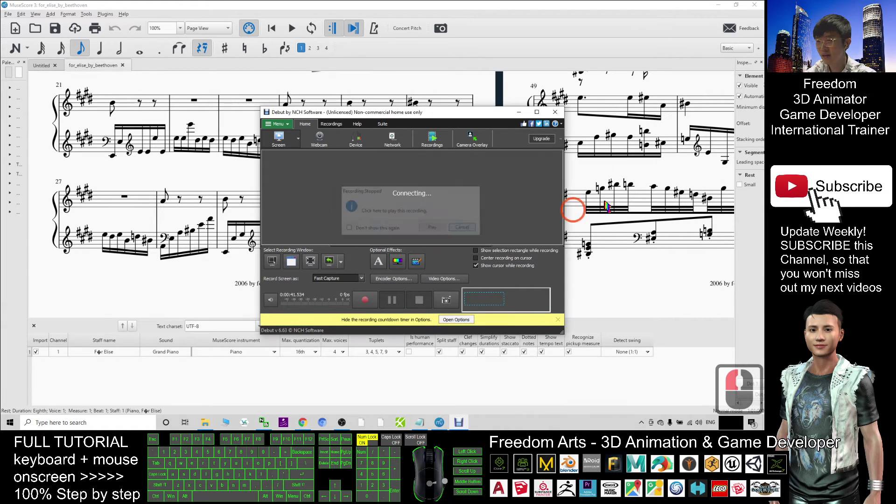
click(519, 113)
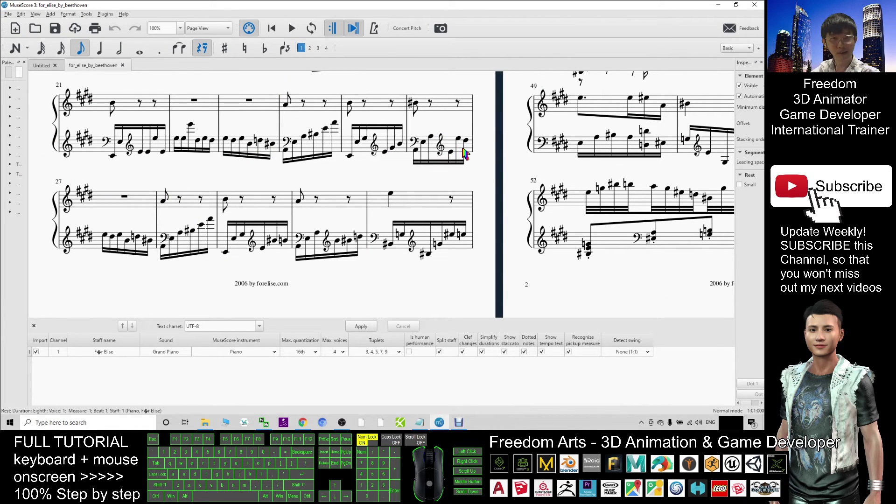
Open a File Explorer window, go to the Debut folder in Videos, and play the recording Untitled 3.avi
right_click(207, 423)
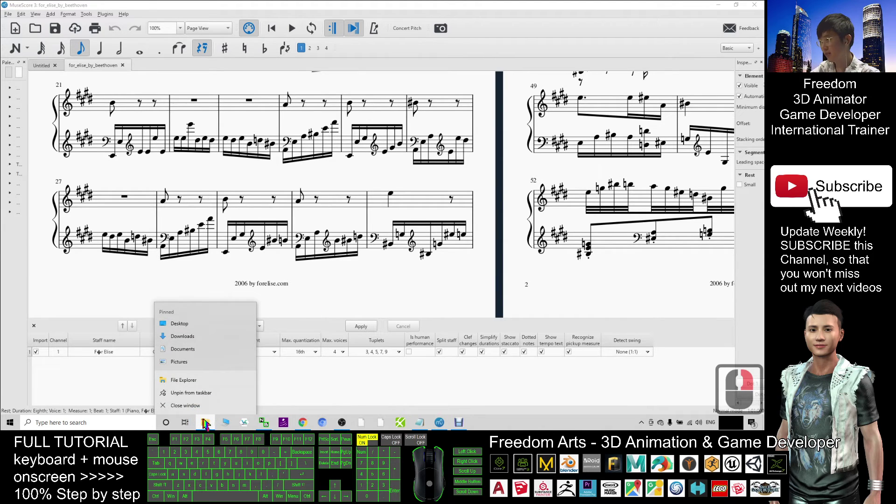
click(182, 382)
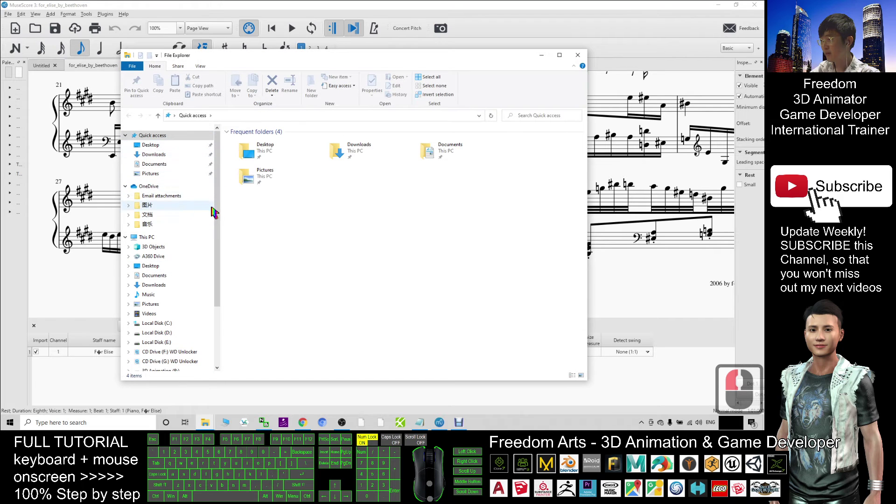
click(219, 161)
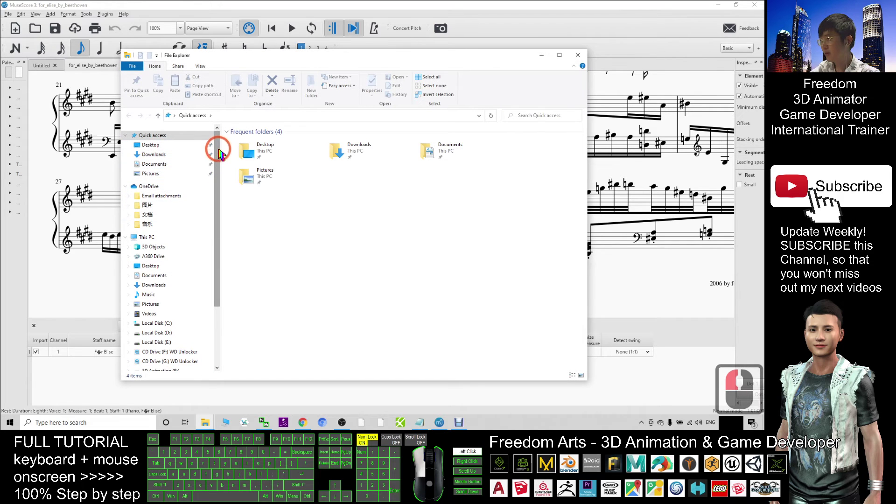
click(149, 314)
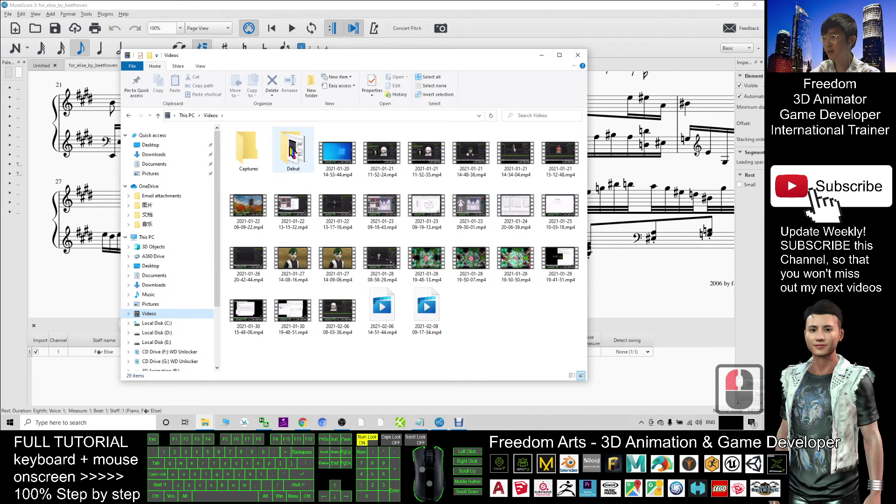
double_click(294, 151)
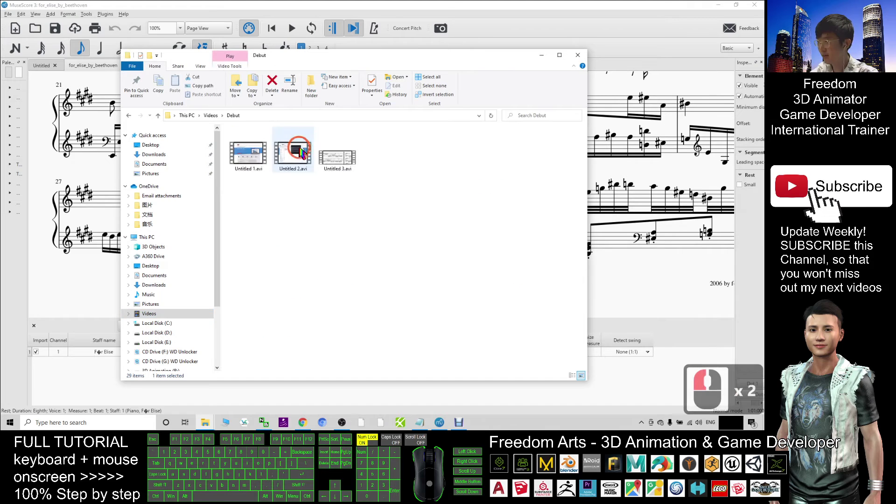
click(340, 153)
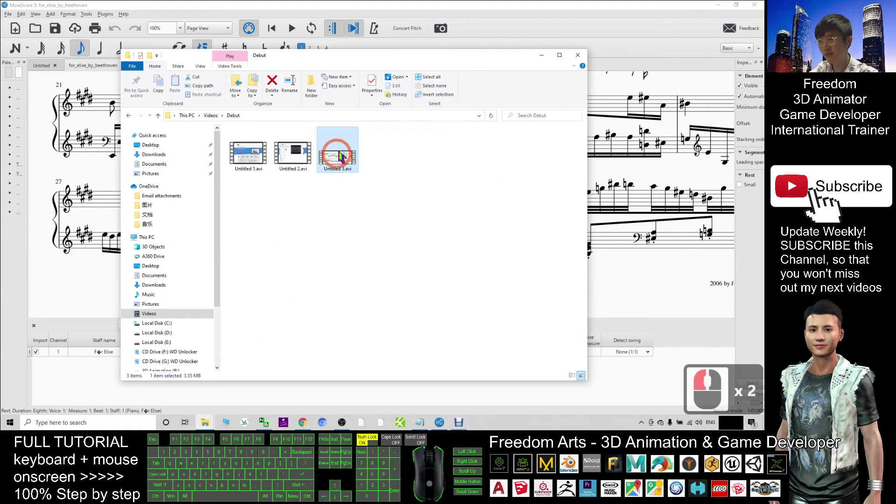
double_click(344, 153)
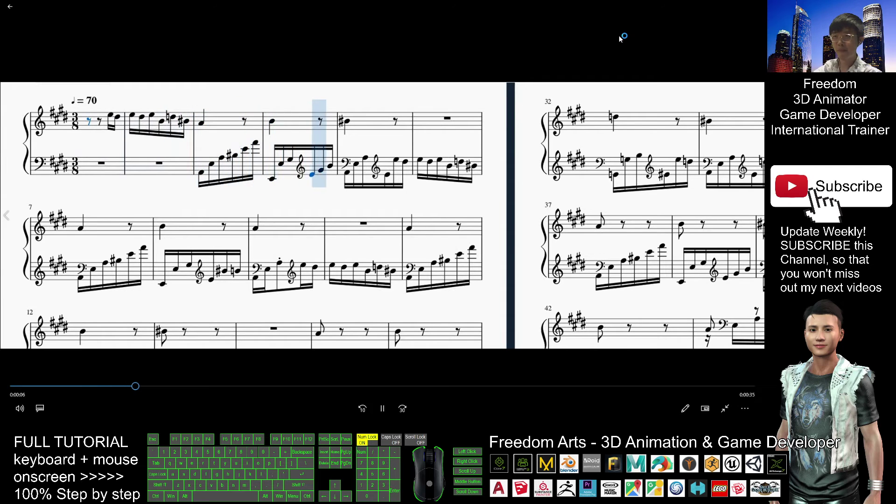
Restore the video player from full screen, resize and reposition its window, and pause the recording
double_click(468, 150)
drag(401, 7, 372, 59)
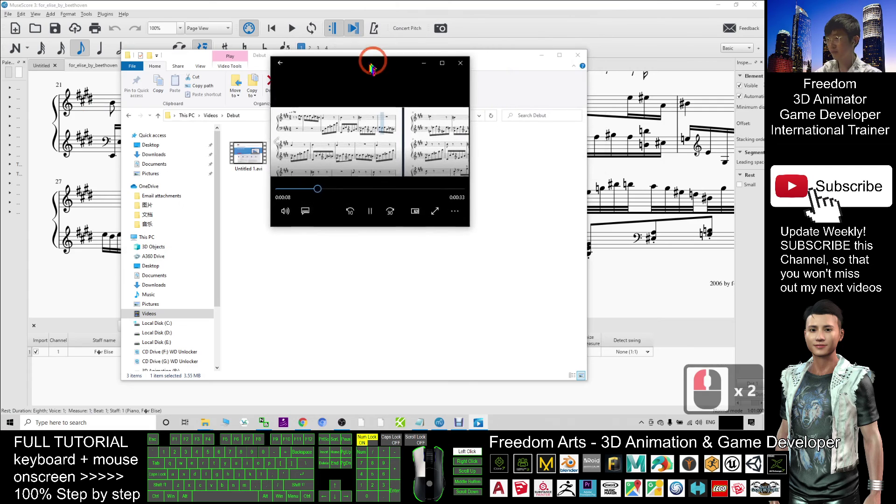
drag(461, 237, 583, 347)
drag(441, 69, 370, 74)
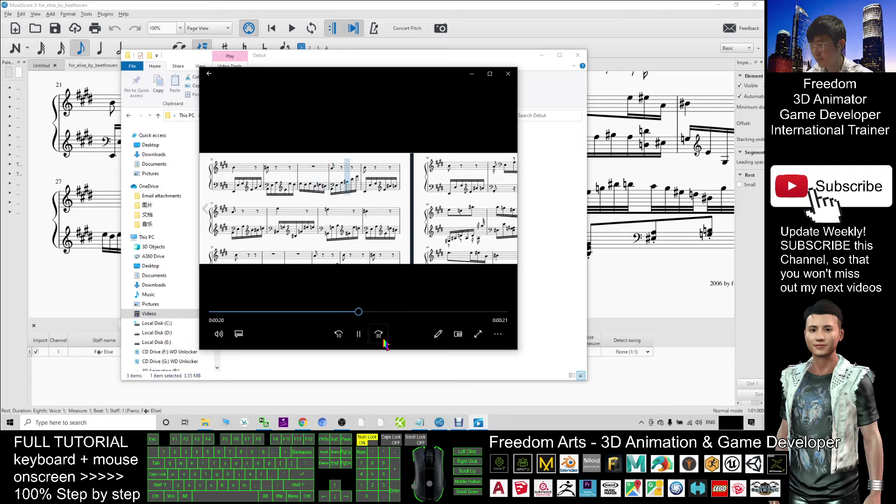
click(358, 336)
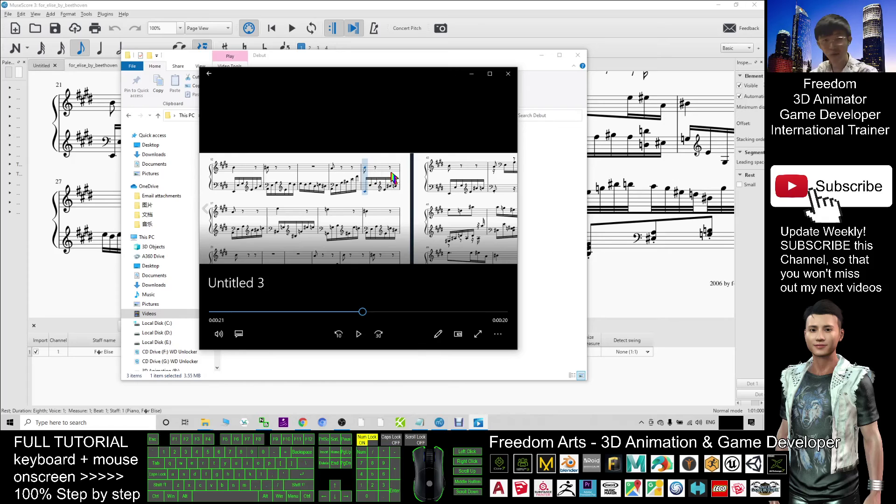
Move the player aside to view the Untitled 3.avi file in its folder, and bring the player back in front
drag(441, 81, 292, 137)
click(379, 134)
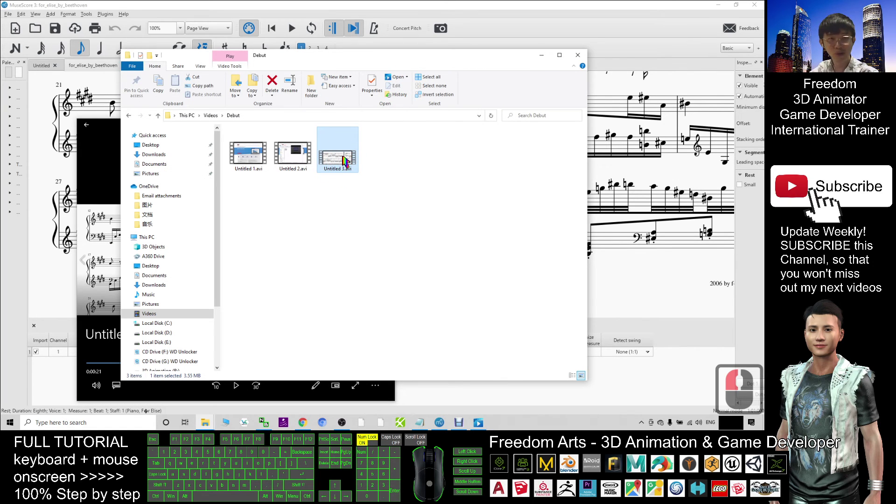
click(106, 136)
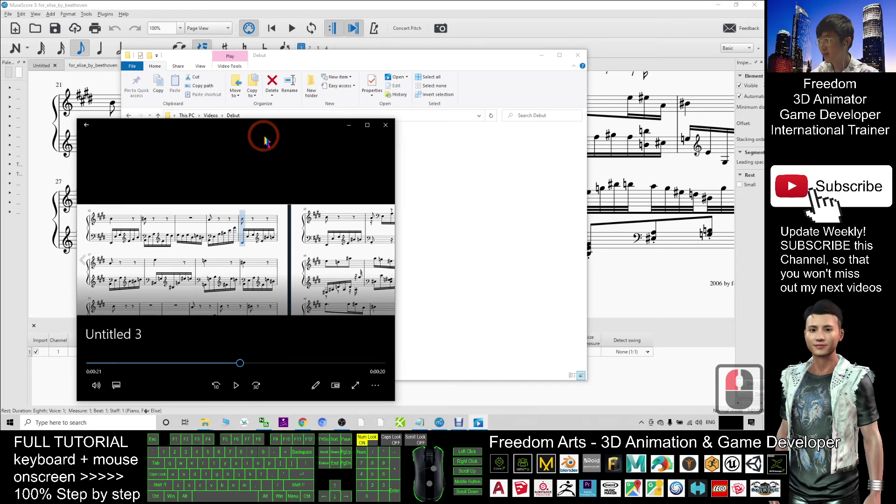
drag(265, 125, 331, 92)
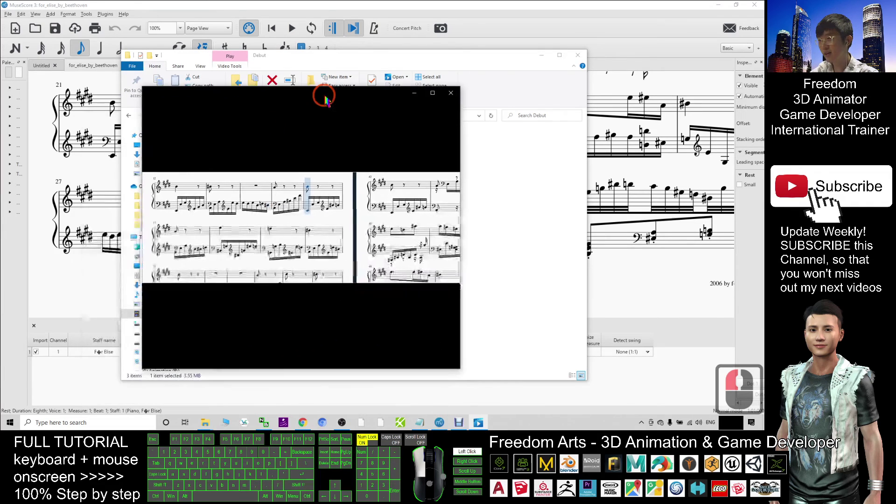
mouse_move(423, 245)
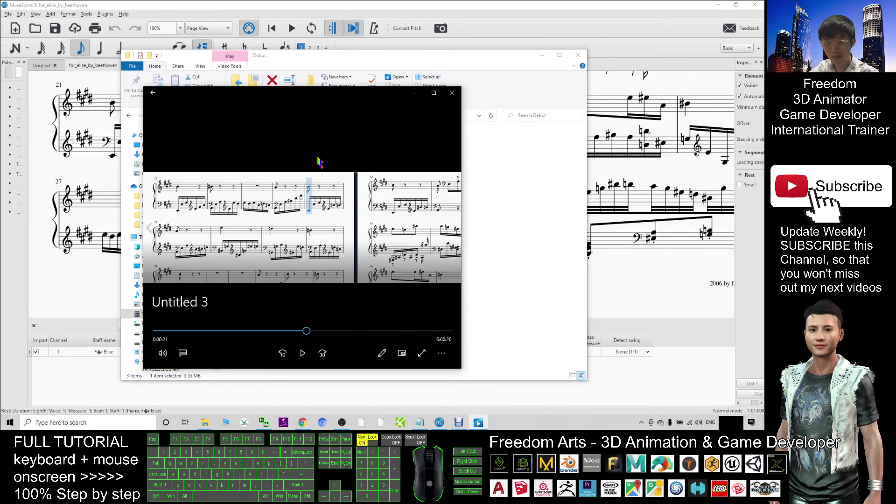
Return to MuseScore and export the score to the desktop as for_elise_by_beethoven.pdf
click(481, 7)
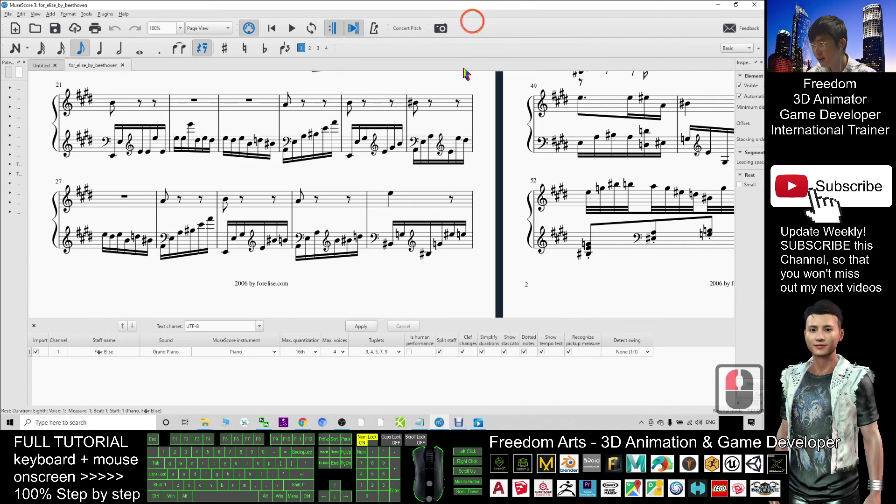
scroll(350, 194, up, 20)
scroll(191, 154, down, 18)
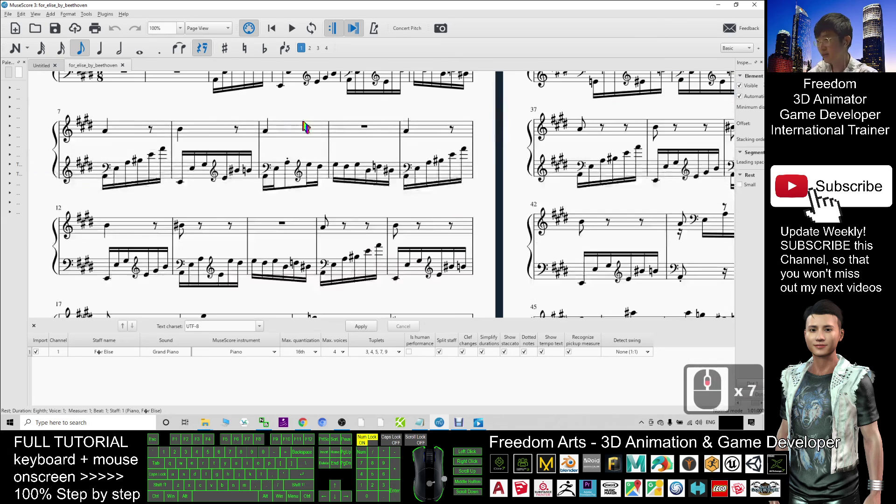
click(9, 14)
click(24, 111)
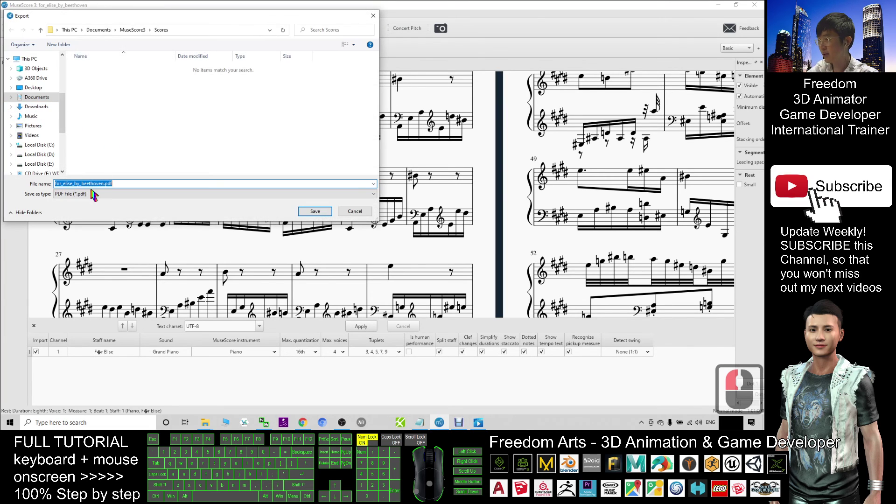
click(34, 89)
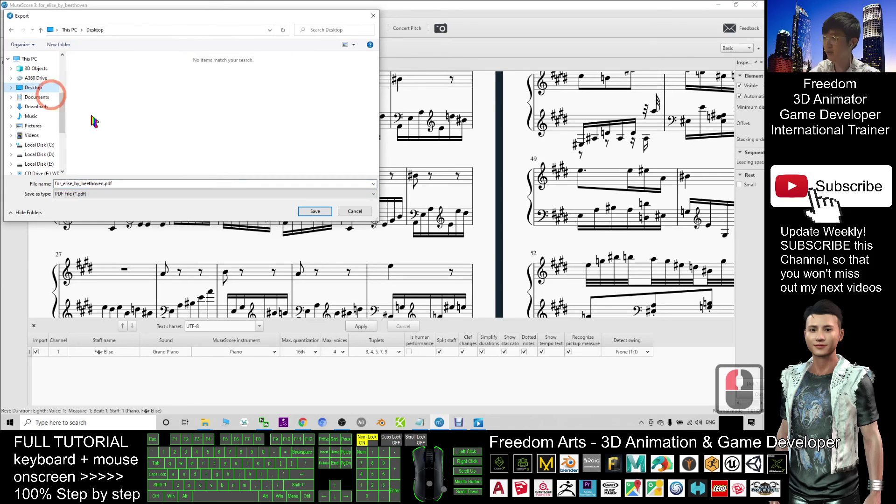
click(315, 211)
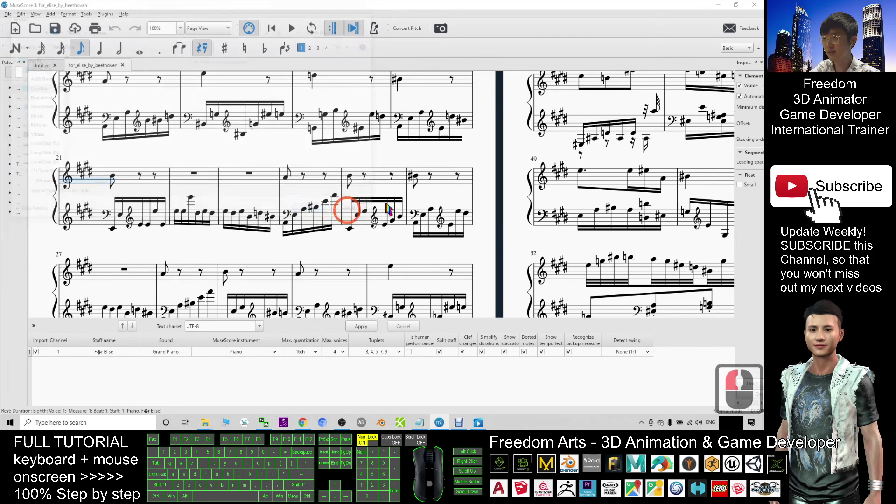
Minimize MuseScore and open the exported for_elise_by_beethoven.pdf from the desktop
click(719, 7)
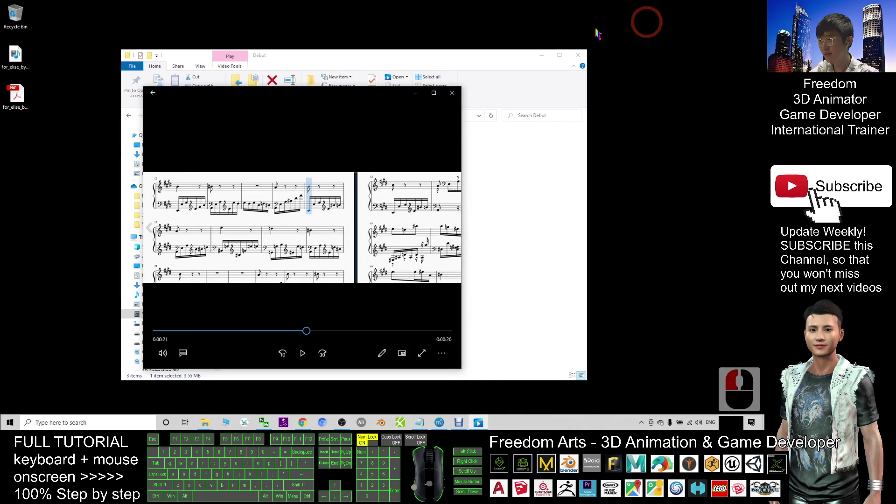
click(27, 91)
click(27, 92)
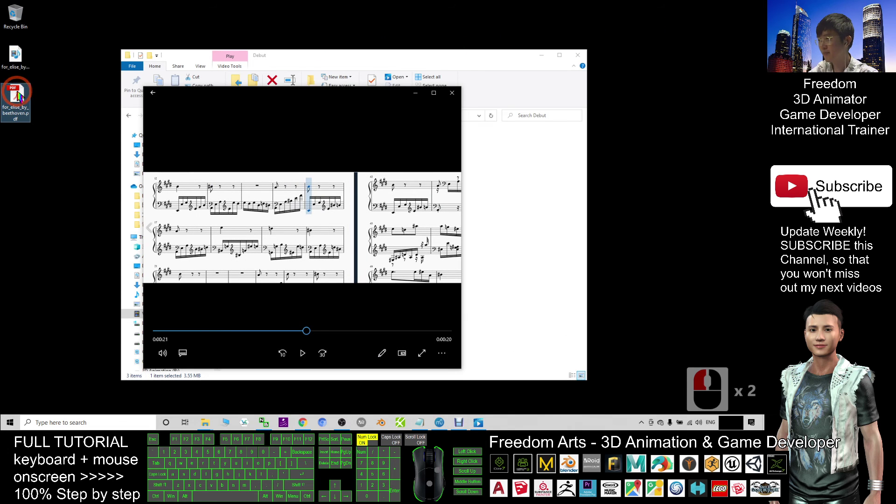
double_click(20, 96)
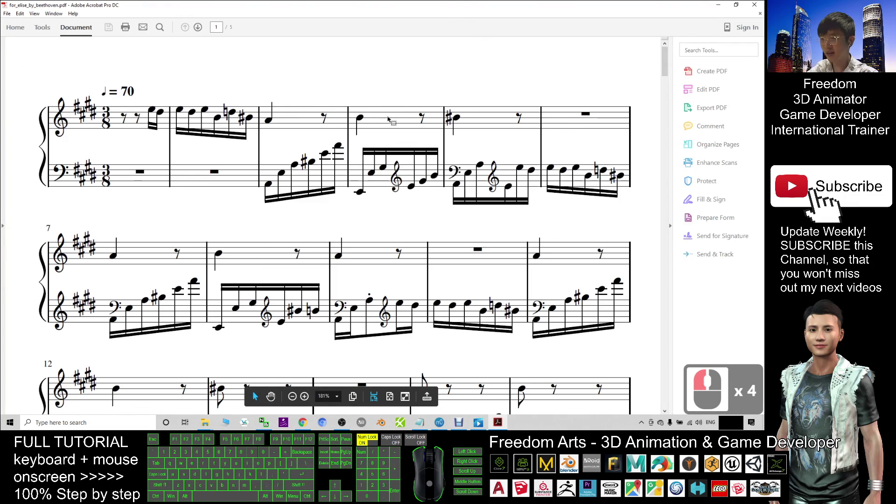
Review the exported for_elise_by_beethoven.pdf from the first page through the final measures on page 5
scroll(378, 136, down, 18)
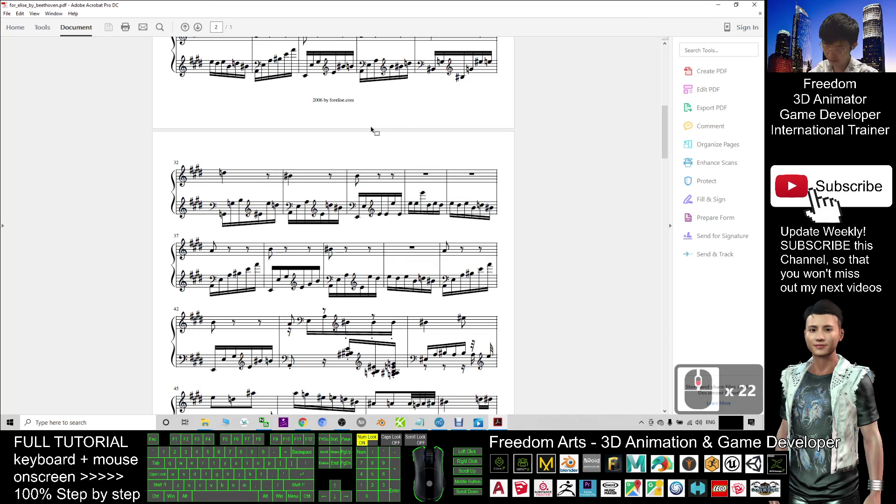
scroll(372, 130, down, 20)
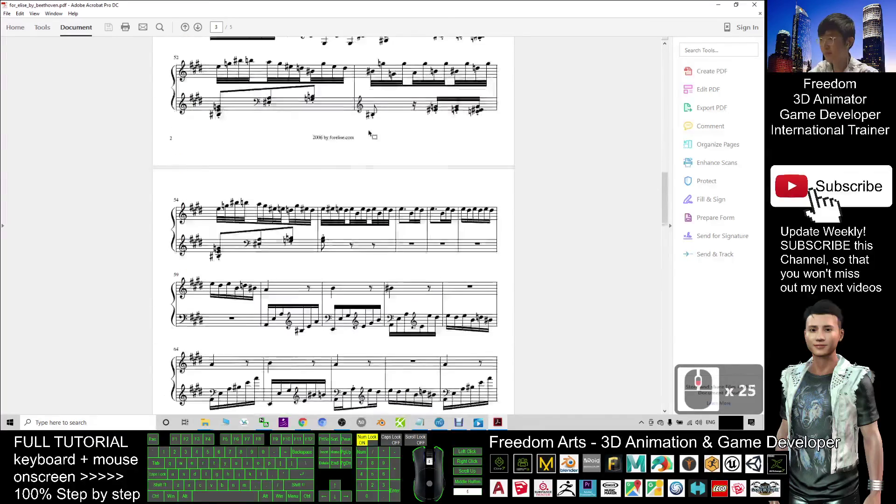
scroll(371, 133, down, 15)
scroll(371, 129, down, 20)
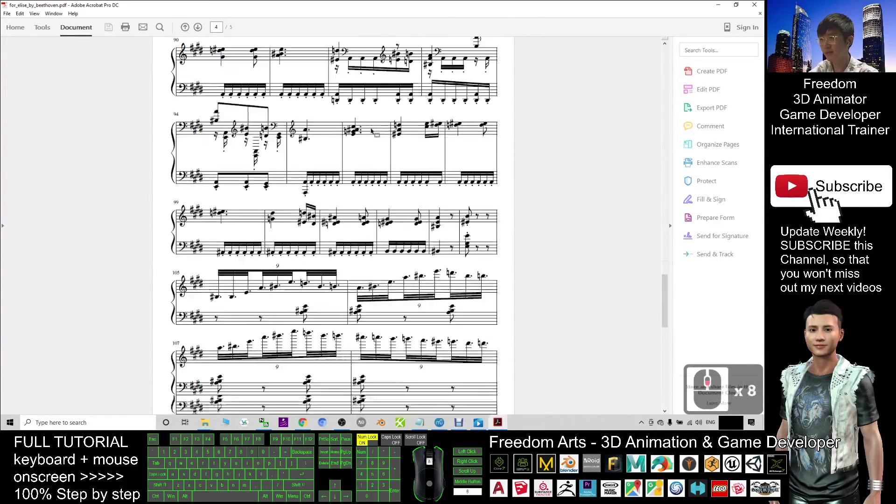
scroll(366, 133, down, 14)
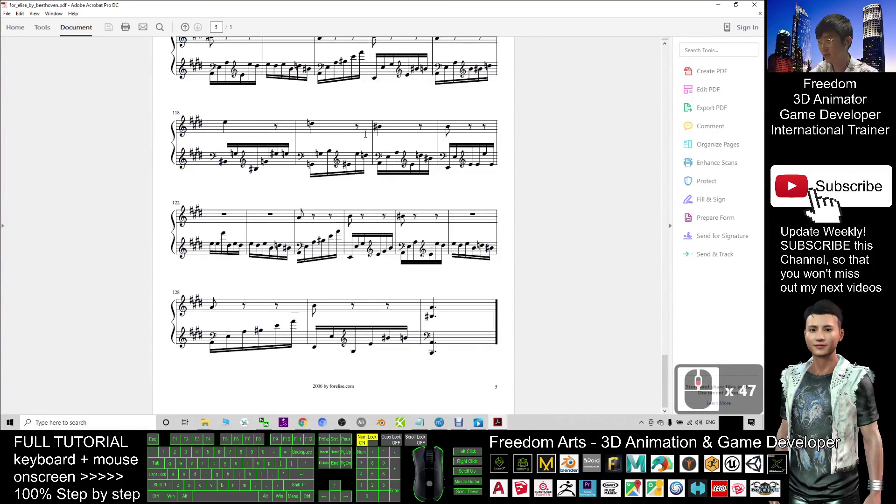
scroll(364, 126, up, 17)
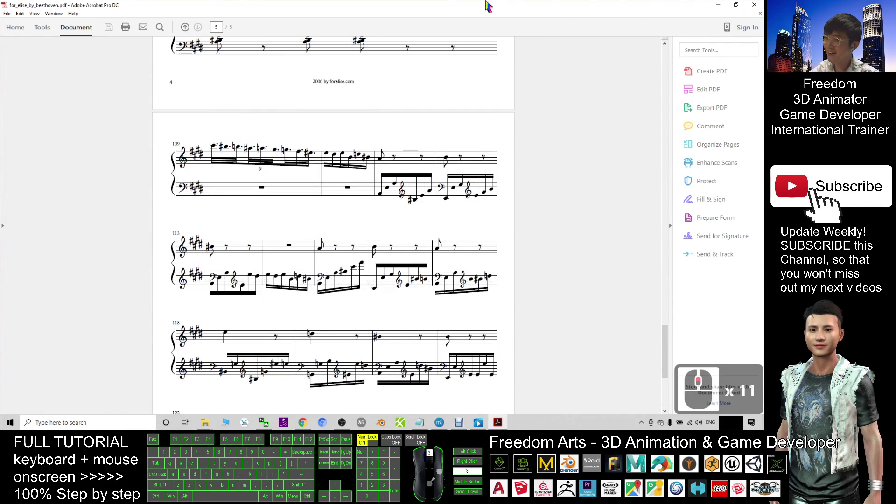
Minimize the PDF document and reposition the Untitled 3 video player over its folder window
click(719, 3)
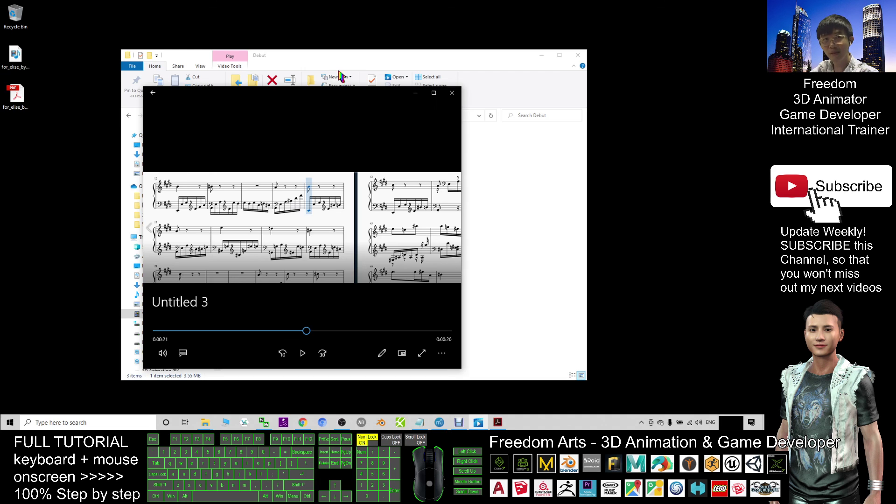
drag(294, 99, 362, 92)
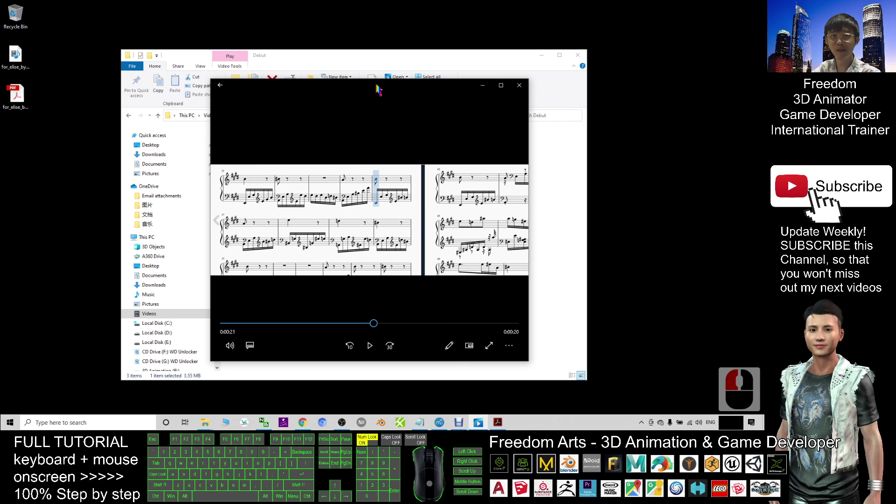